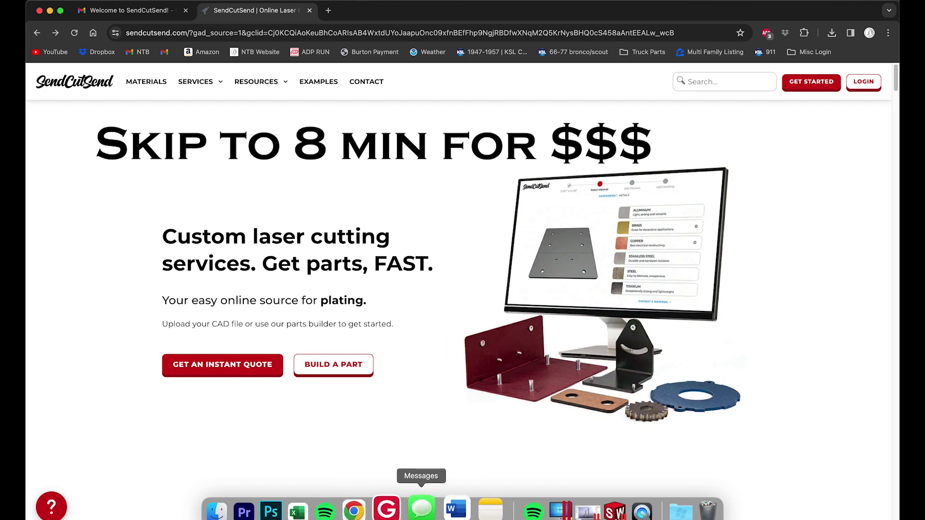
Bring up SOLIDWORKS and inspect the 30DP-LEGS leg's square foot plate with its centred hole
left_click(576, 510)
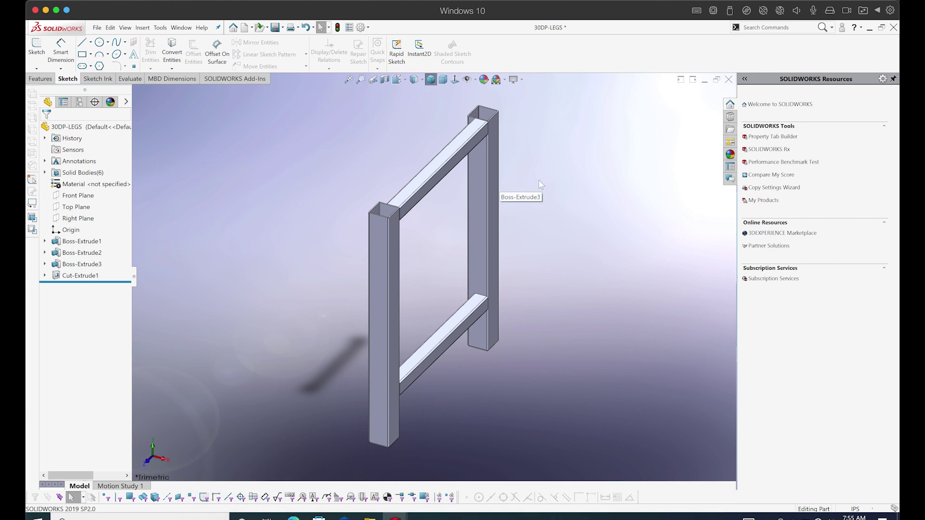
left_click_drag(399, 412, 411, 252)
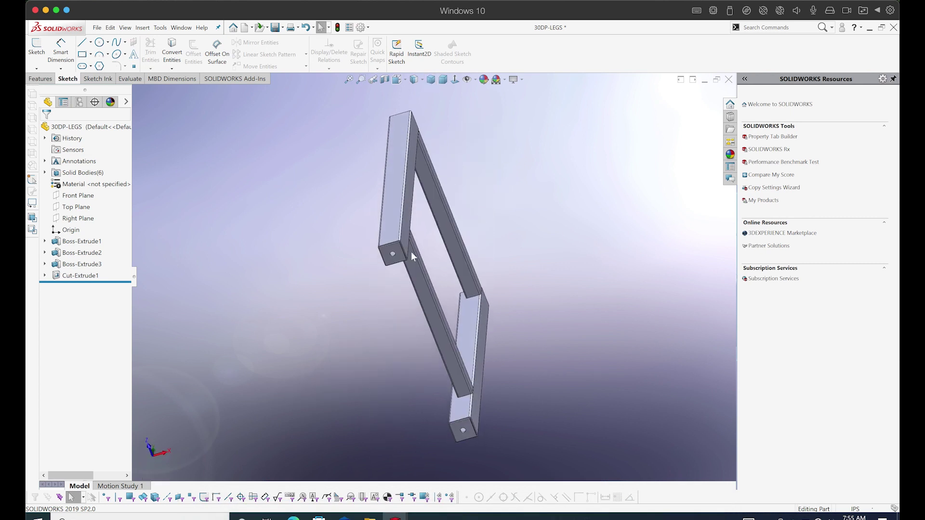
scroll(407, 254, "down", 6)
left_click(368, 266)
left_click_drag(354, 264, 355, 345)
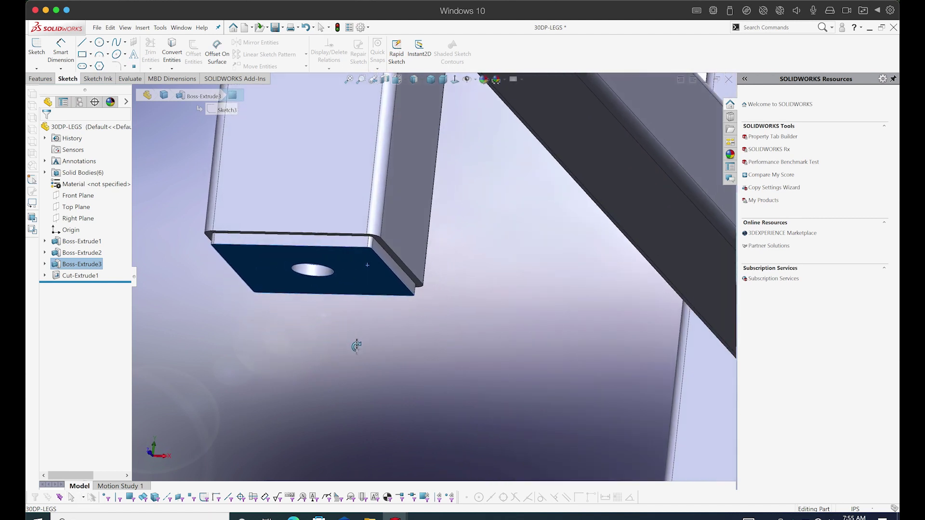
key("Escape")
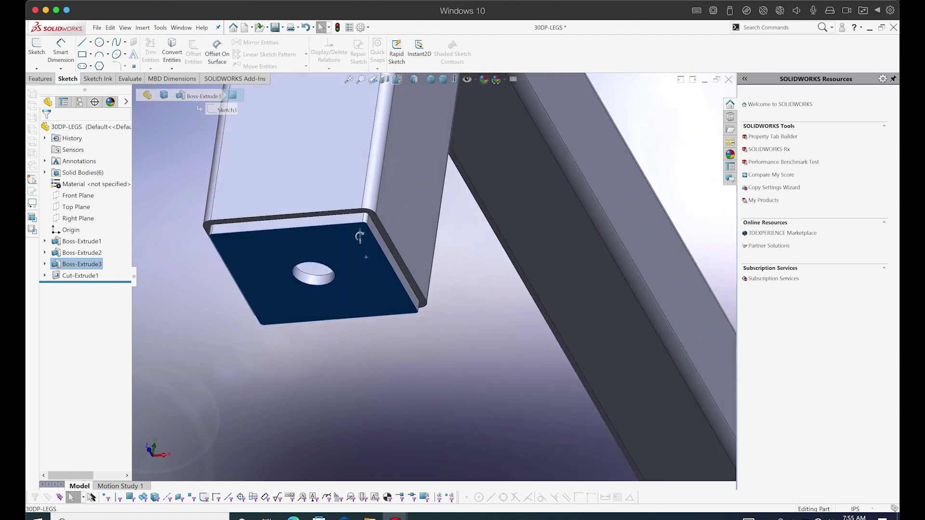
scroll(369, 243, "down", 6)
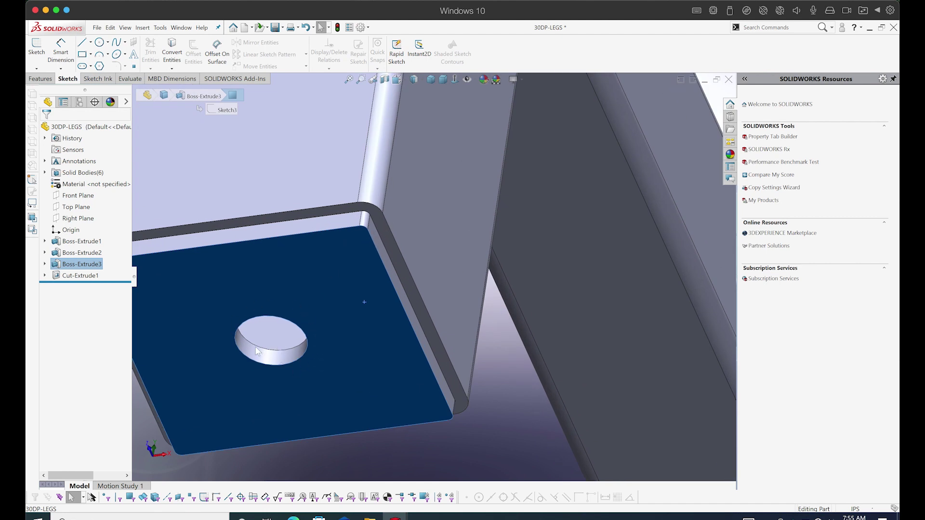
left_click(436, 433)
scroll(430, 412, "up", 4)
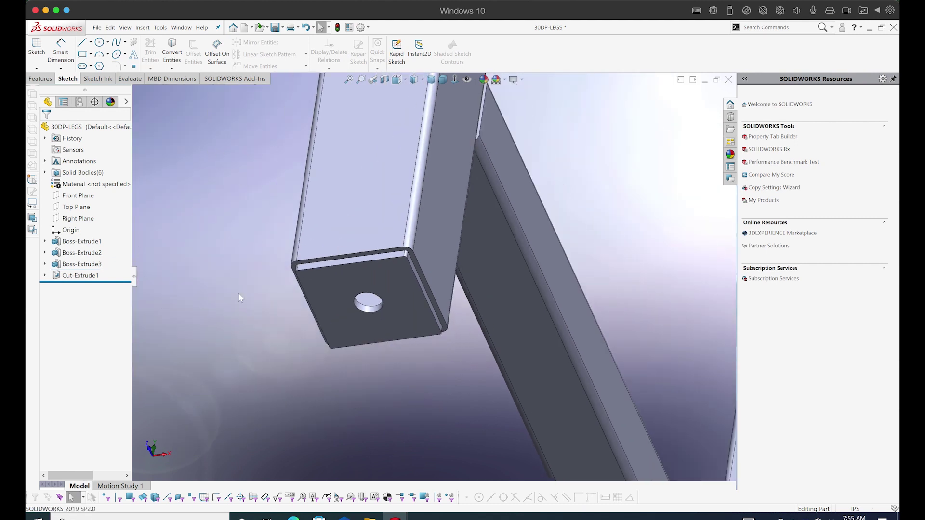
mouse_move(395, 517)
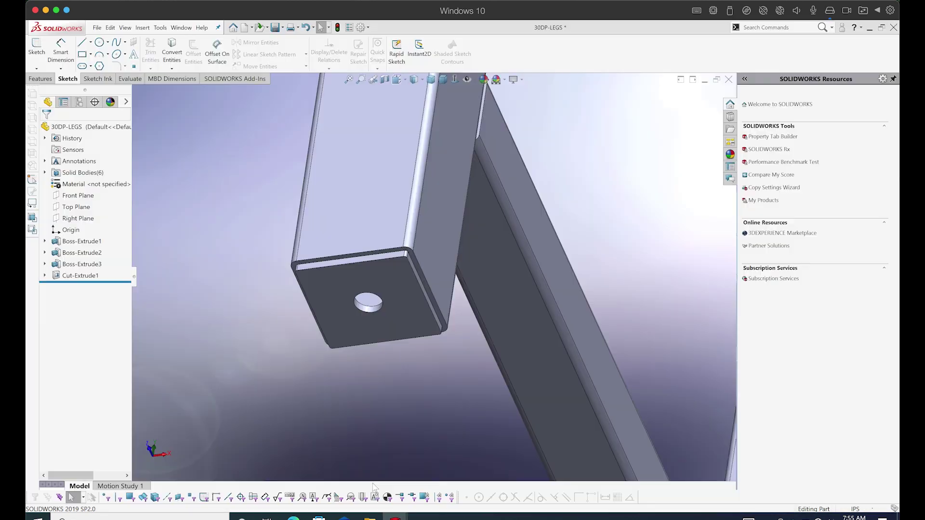
Look over a leveling foot and the whole 66Wx30D-Bench assembly, then bring SendCutSend forward
left_click(429, 497)
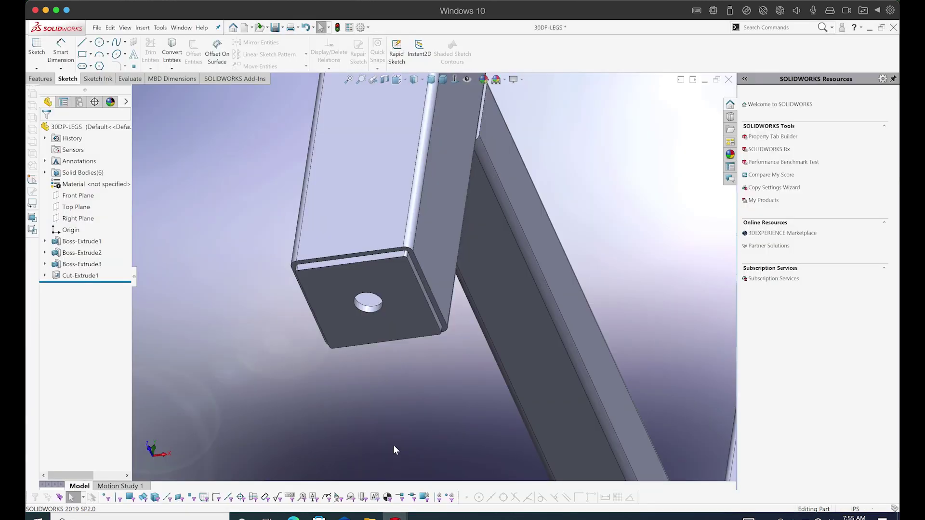
key("ctrl+Tab")
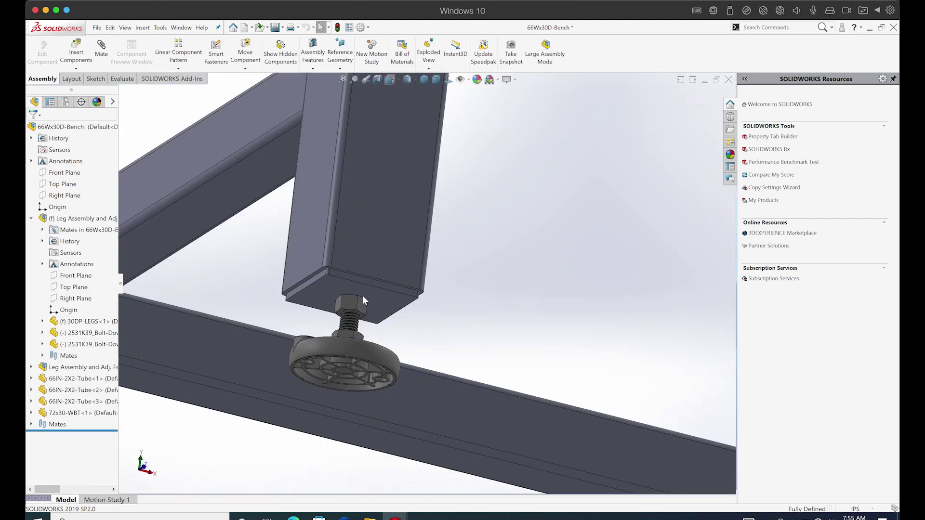
scroll(363, 296, "down", 1)
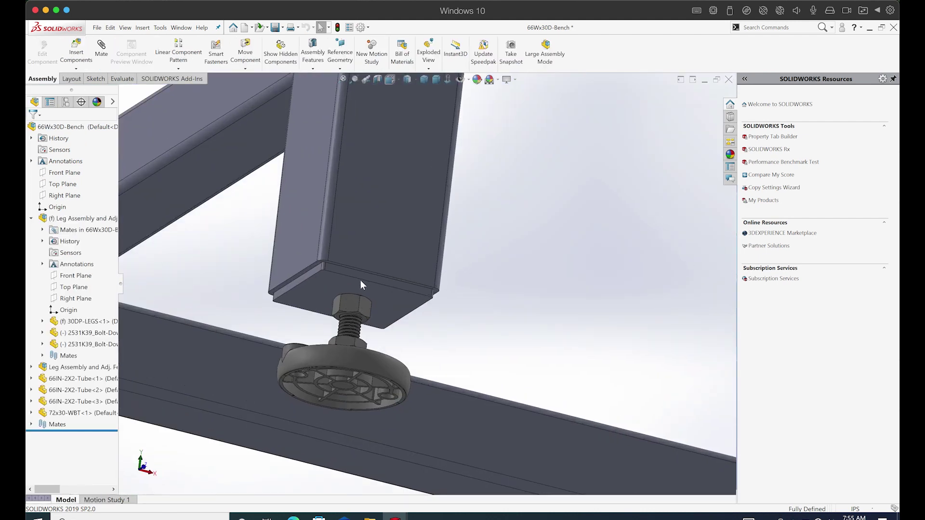
scroll(362, 284, "up", 8)
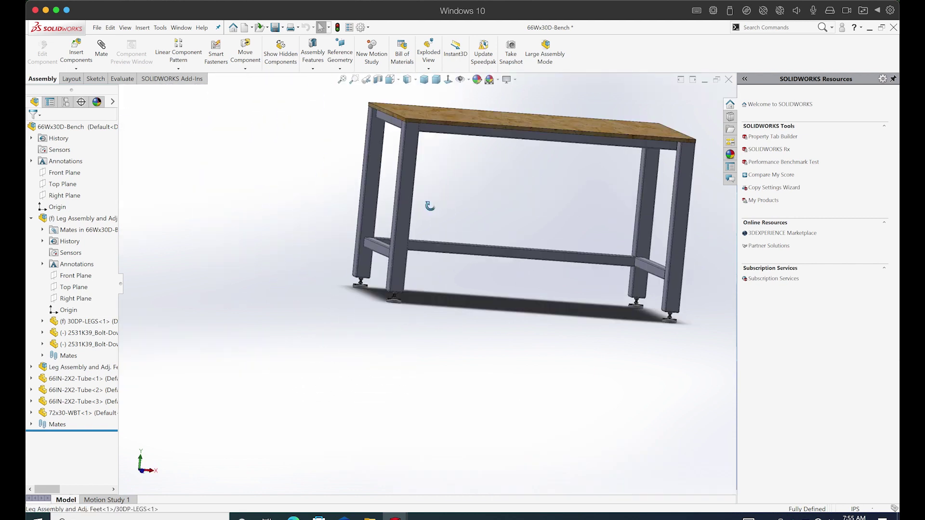
left_click_drag(430, 206, 384, 211)
mouse_move(421, 509)
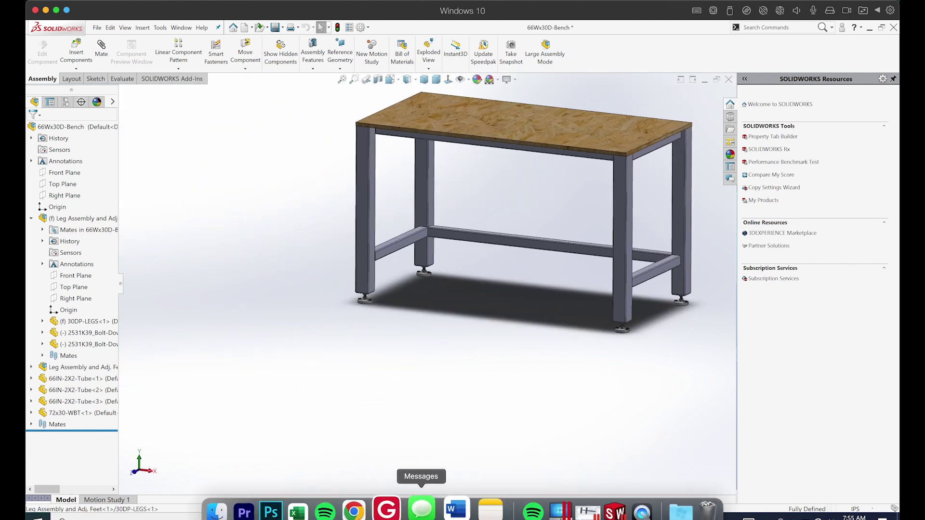
left_click(354, 511)
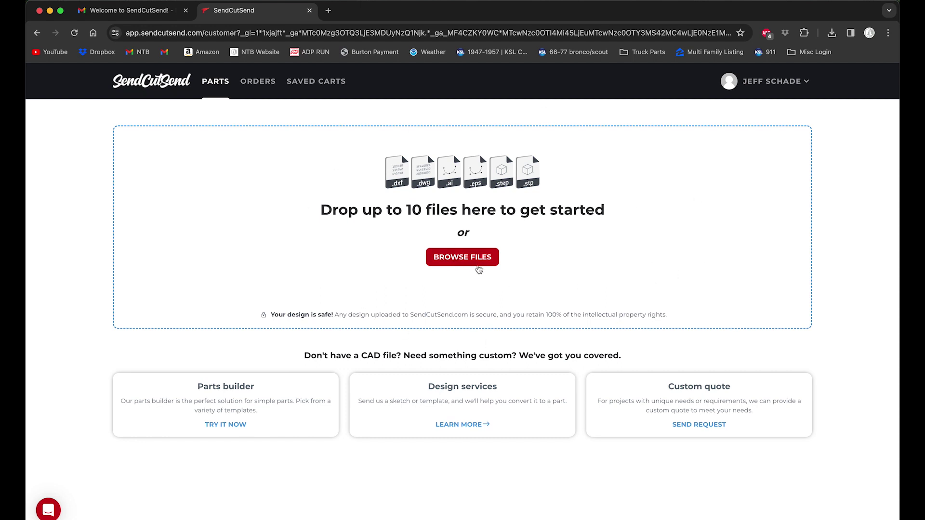
Tile the SendCutSend upload page onto the left half of the screen beside SOLIDWORKS
left_click_drag(503, 18, 27, 39)
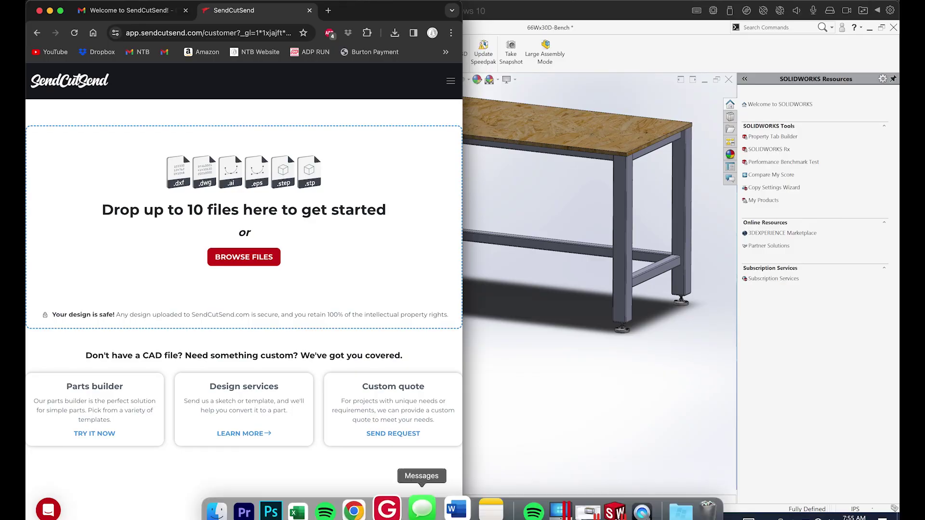
Drag 3IN-LVL-PLT.DXF from the Garage Organization folder into SendCutSend and preview the 2.75 x 2.75 in plate
left_click(227, 506)
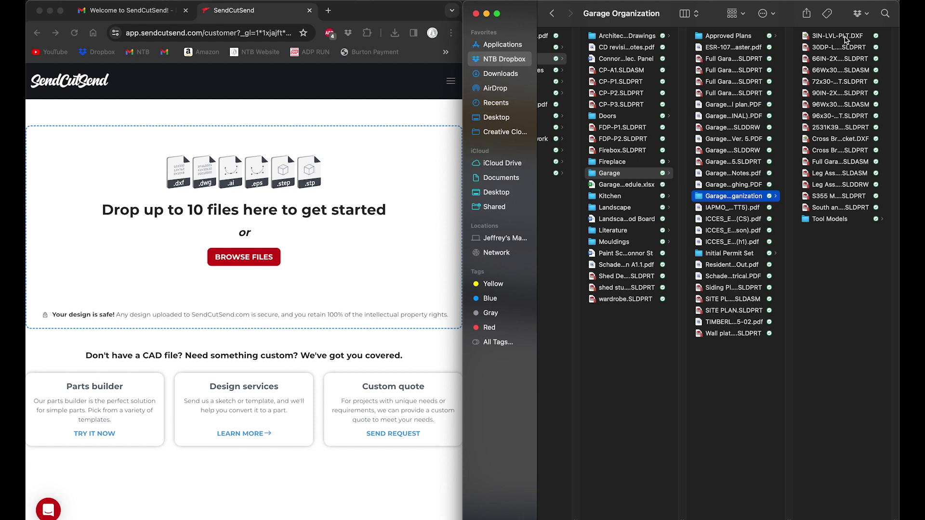
left_click(844, 38)
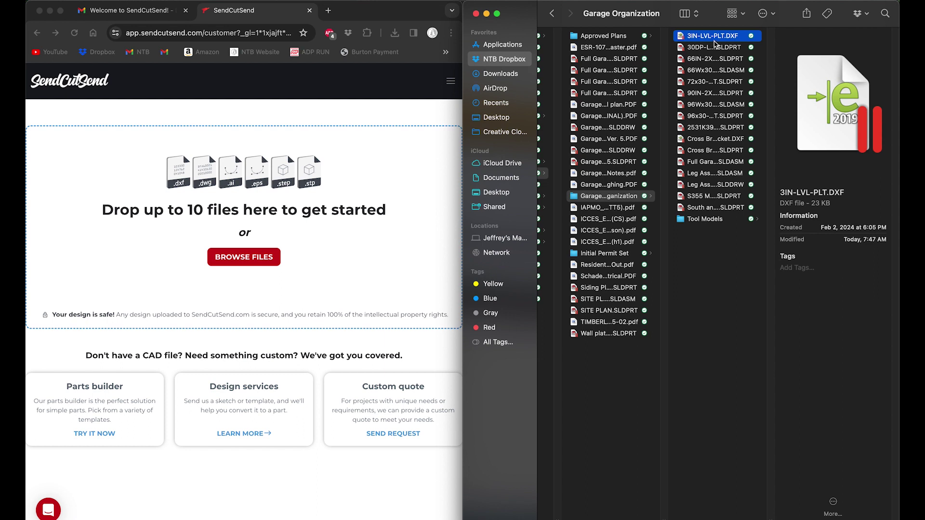
left_click(724, 38)
left_click_drag(725, 37, 272, 195)
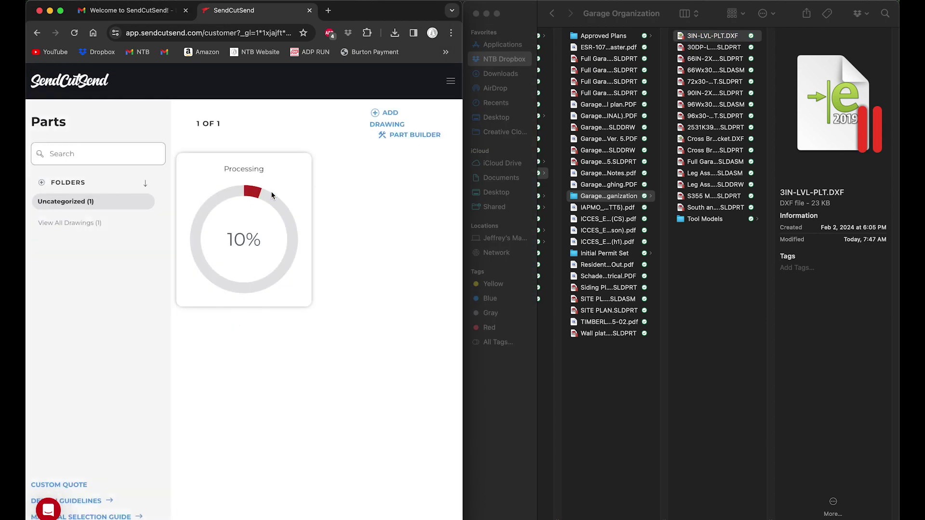
double_click(402, 15)
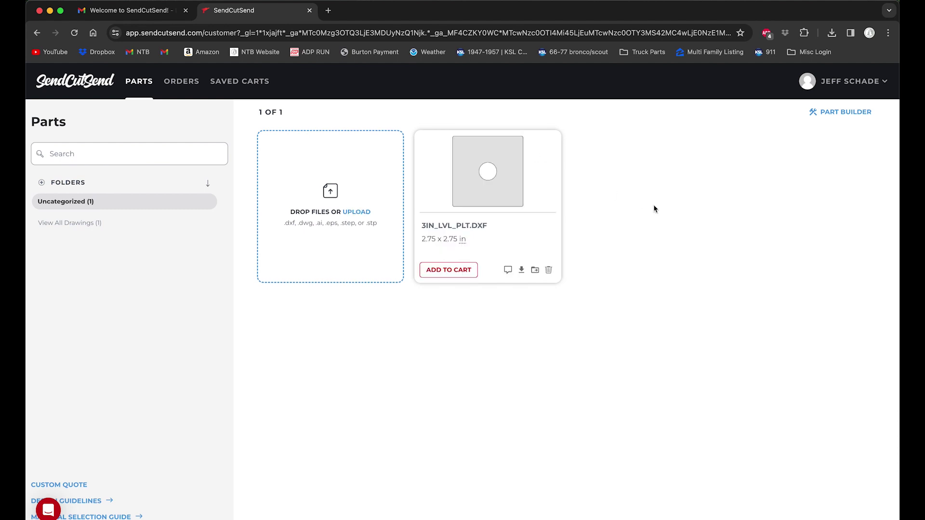
left_click(536, 175)
Add the plate to the cart with Metals > Steel > A36/1008 Mild Steel as its material
left_click(458, 272)
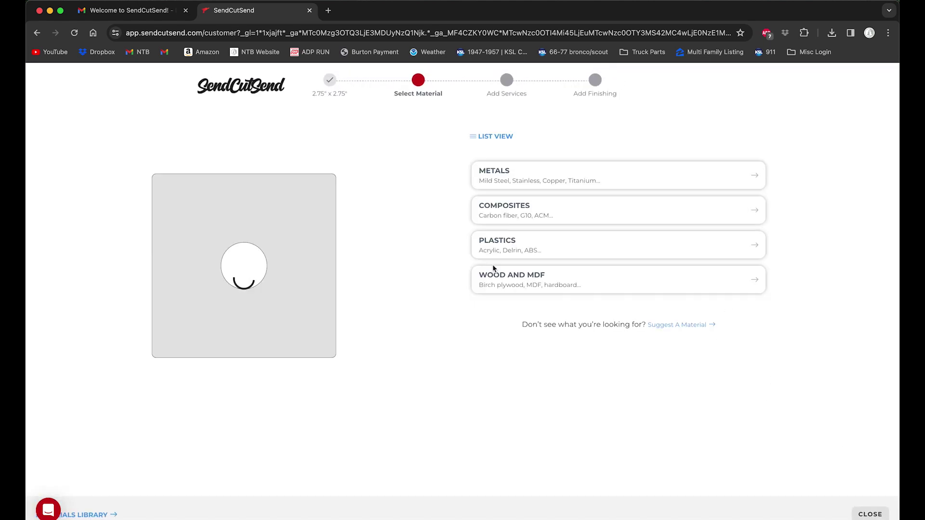
left_click(515, 182)
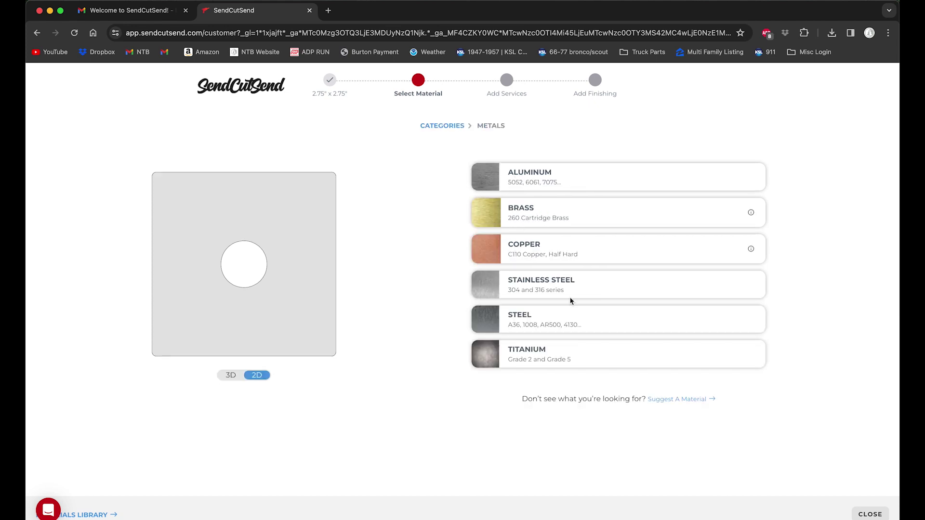
left_click(551, 316)
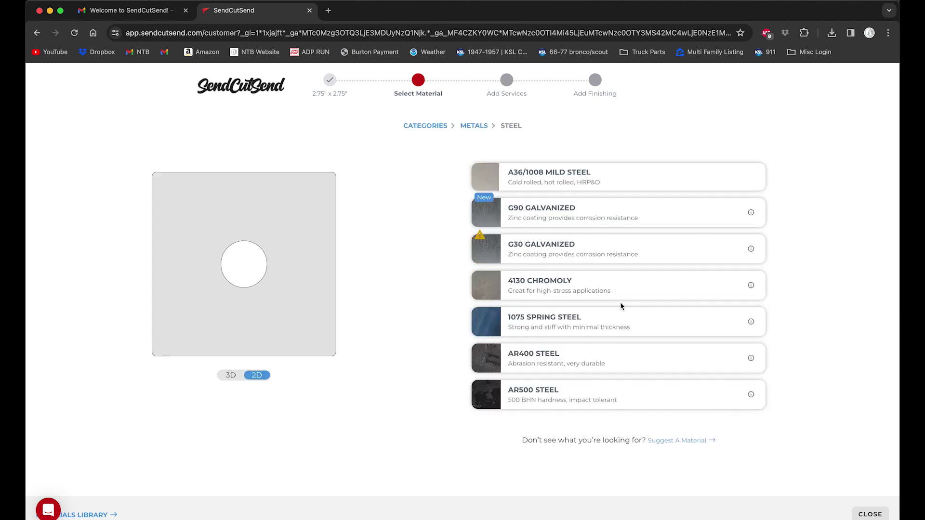
left_click(608, 187)
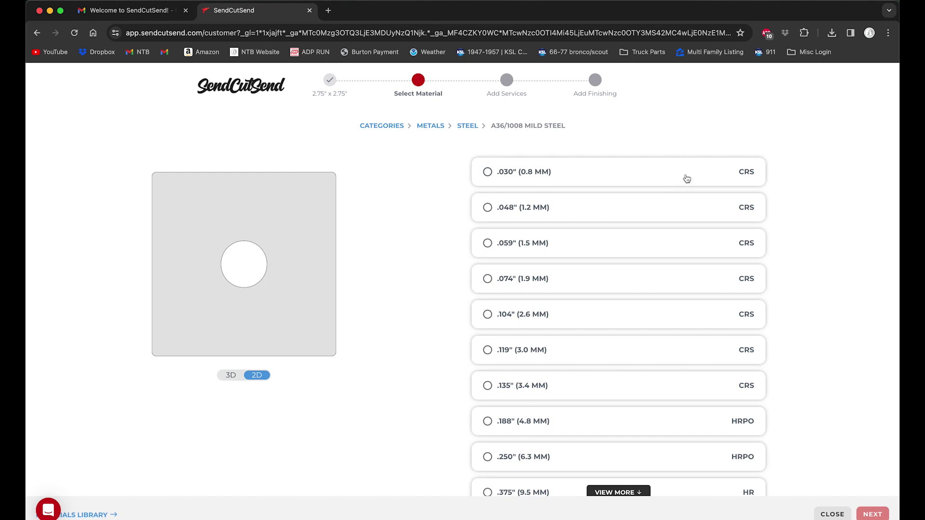
Compare .188" and .250" prices, settling on .250" (6.3 MM) HRPO thickness
left_click(490, 418)
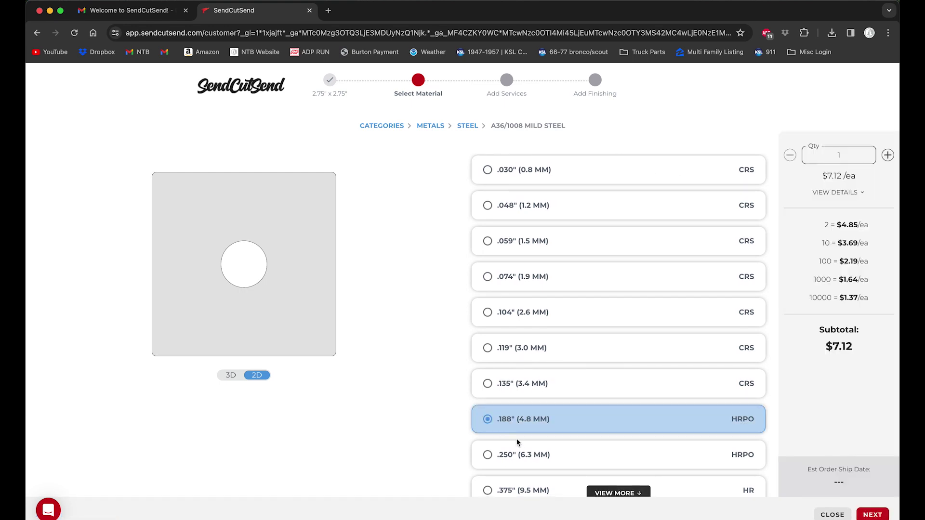
left_click(524, 454)
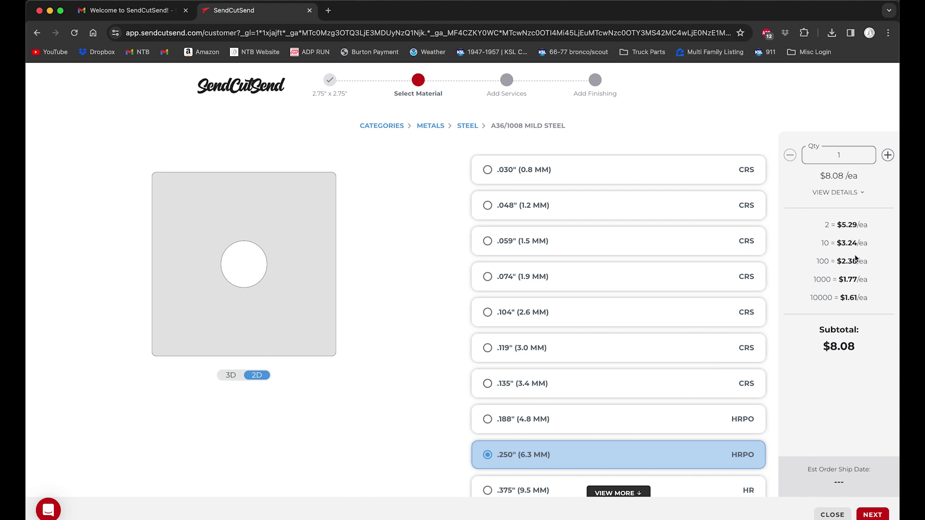
left_click(606, 429)
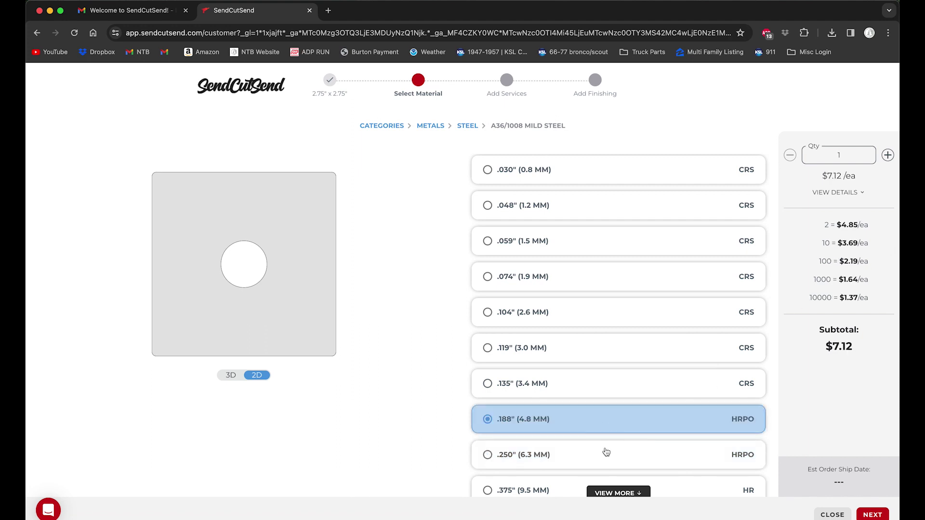
left_click(606, 452)
left_click(607, 431)
left_click(602, 455)
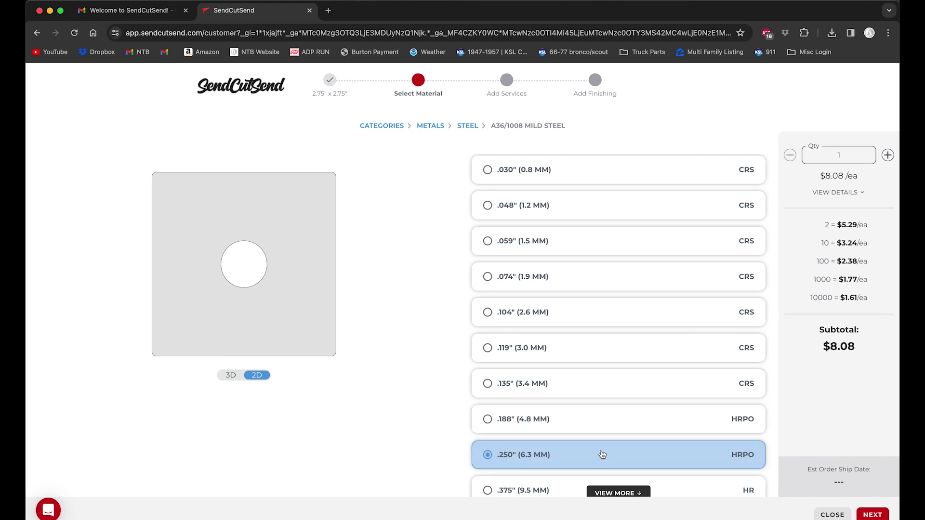
left_click(605, 424)
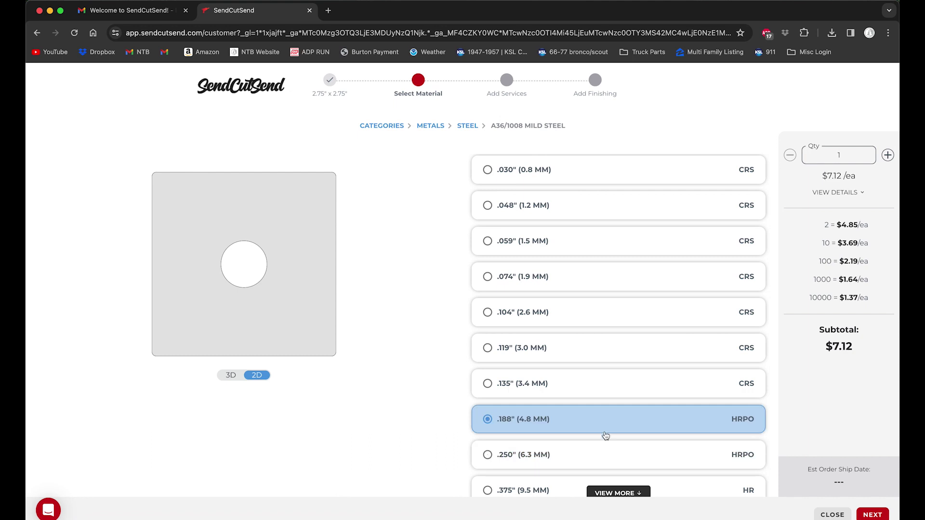
left_click(606, 448)
left_click(605, 422)
left_click(591, 461)
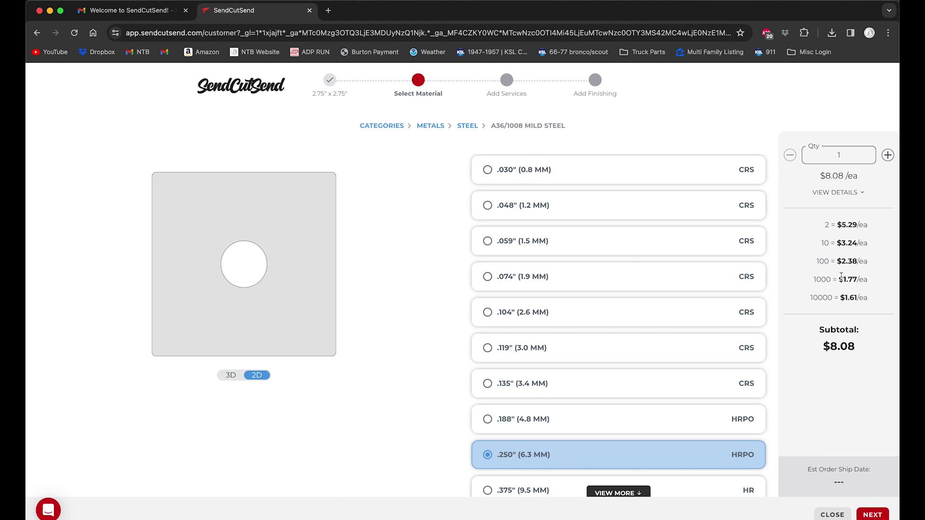
Set the quantity to 12 at .250" thickness, giving a $38.76 subtotal
left_click(858, 158)
type("2")
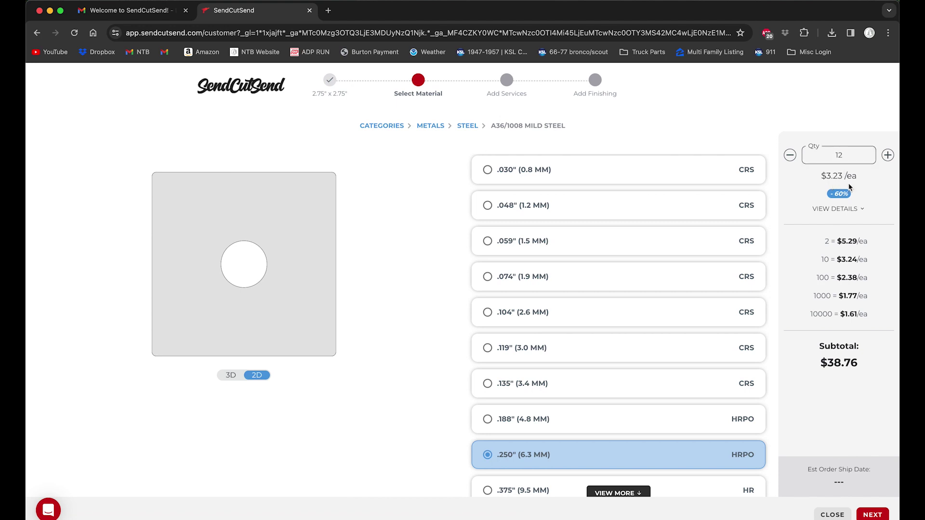
left_click(606, 428)
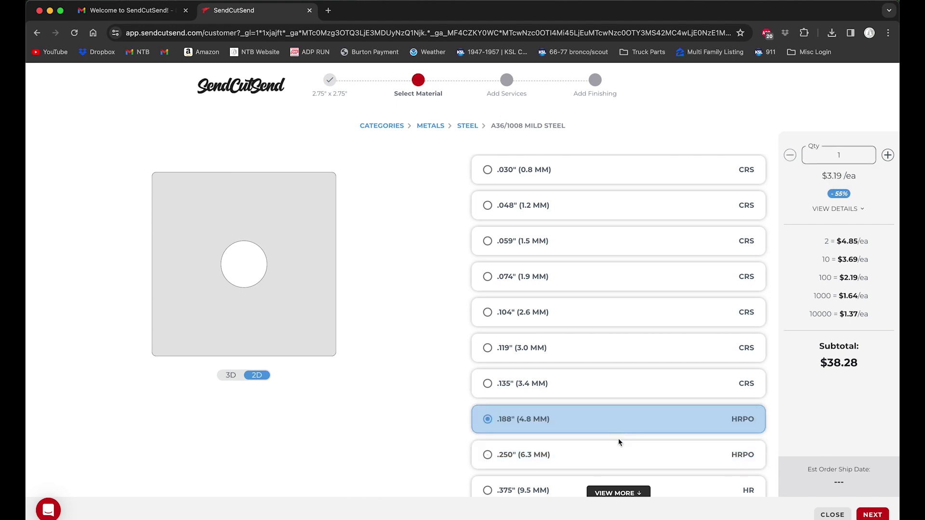
left_click(843, 156)
key("BackSpace")
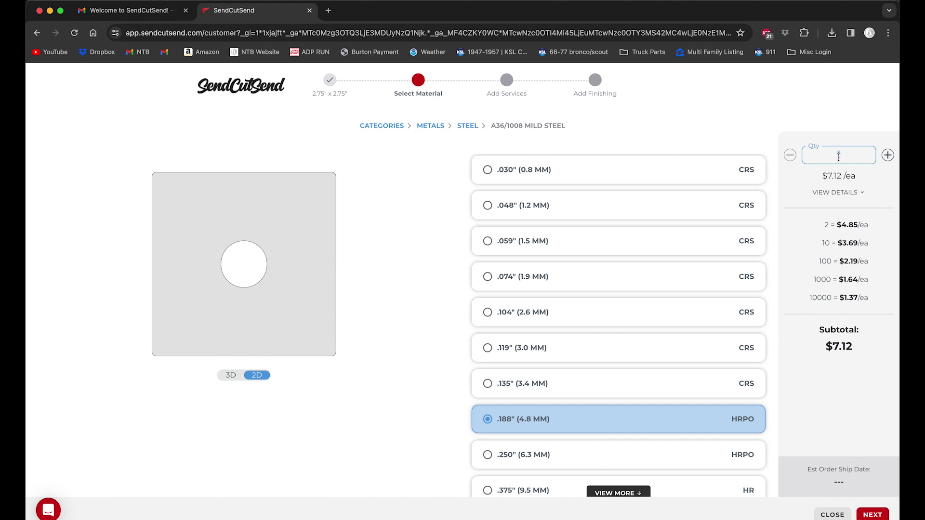
type("2")
left_click(856, 385)
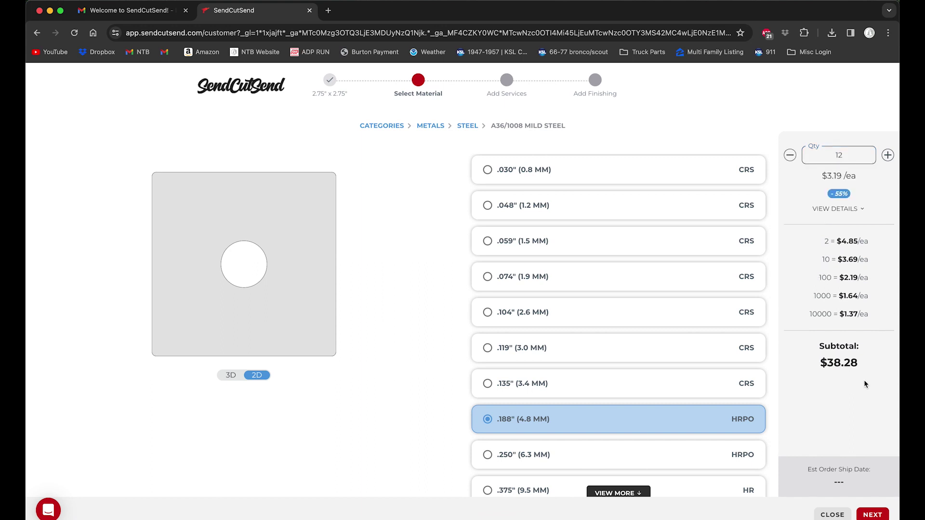
left_click(577, 459)
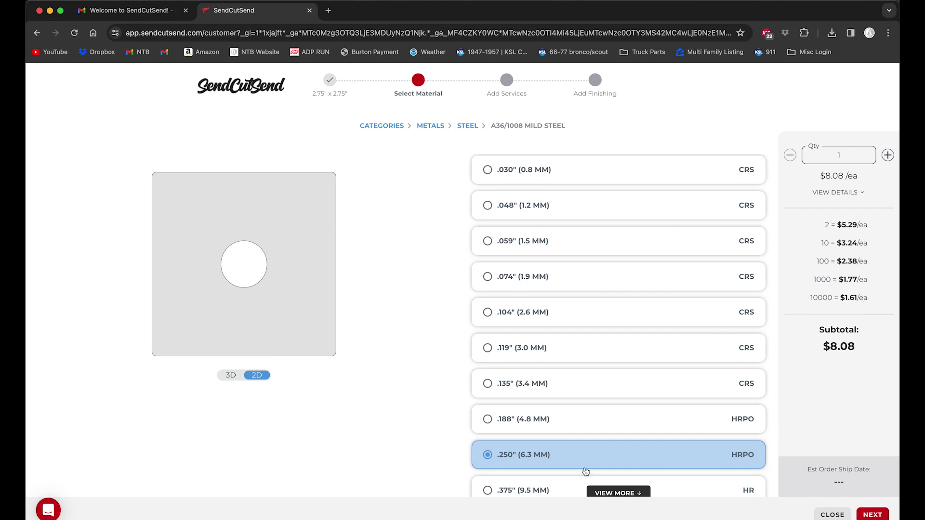
left_click(849, 159)
type("2")
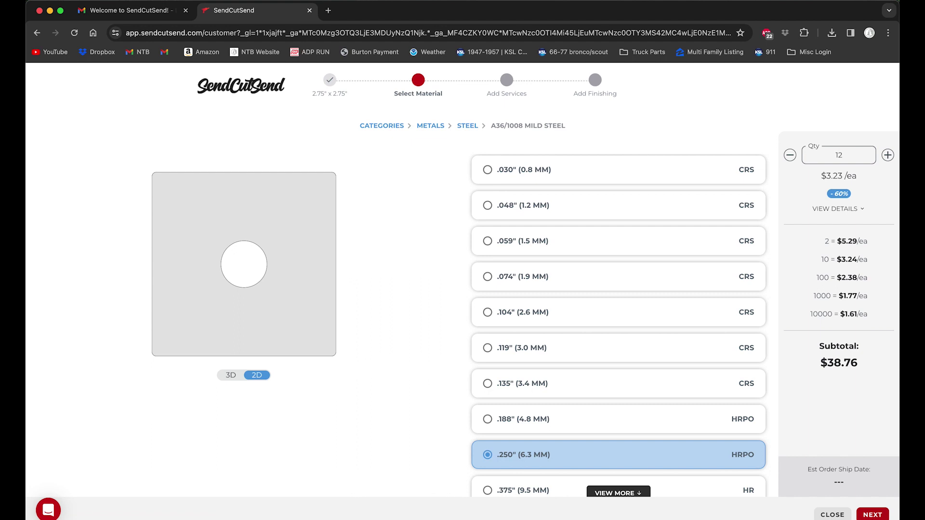
scroll(622, 397, "down", 2)
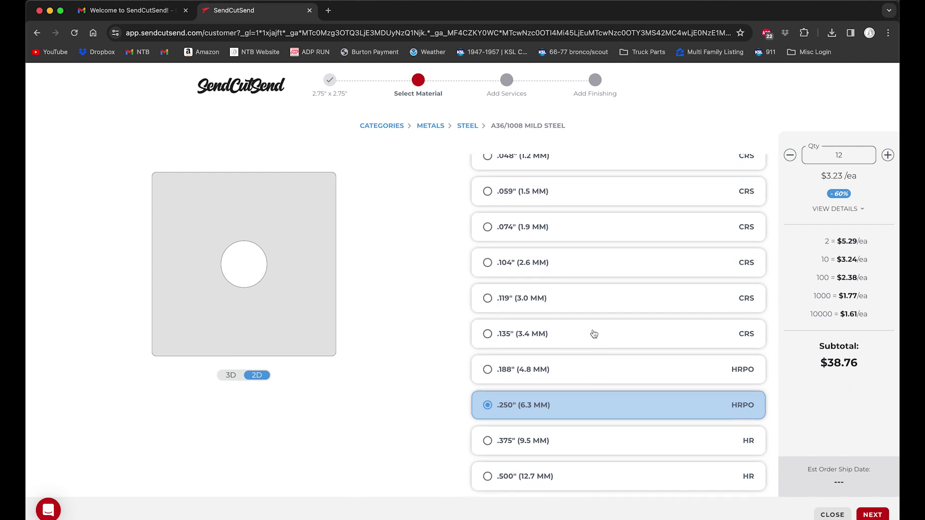
scroll(634, 365, "up", 2)
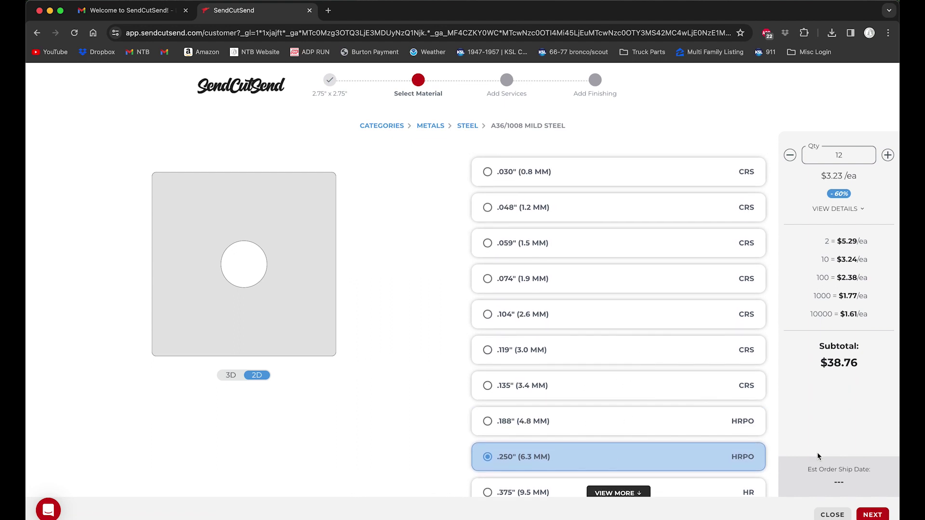
left_click(872, 515)
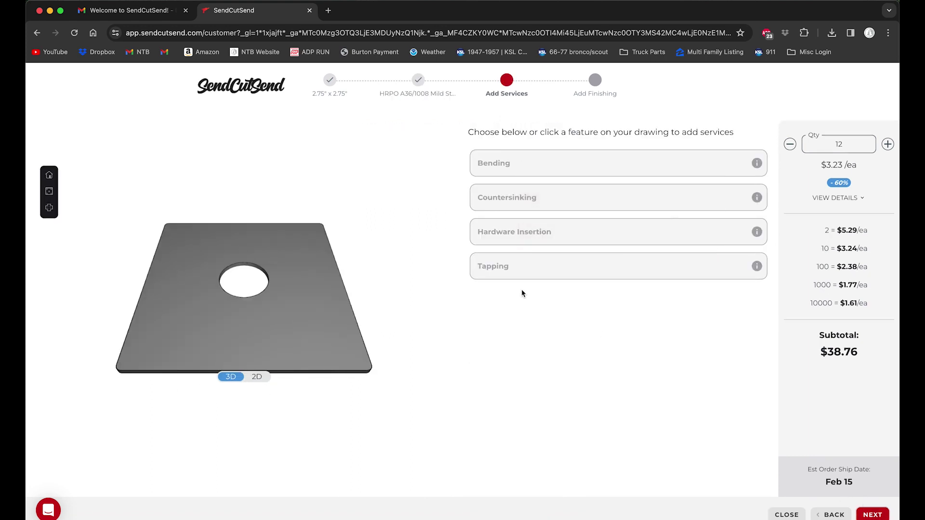
Skip extra services, keep No Finish, and add the twelve .250" plates to the cart
mouse_move(527, 165)
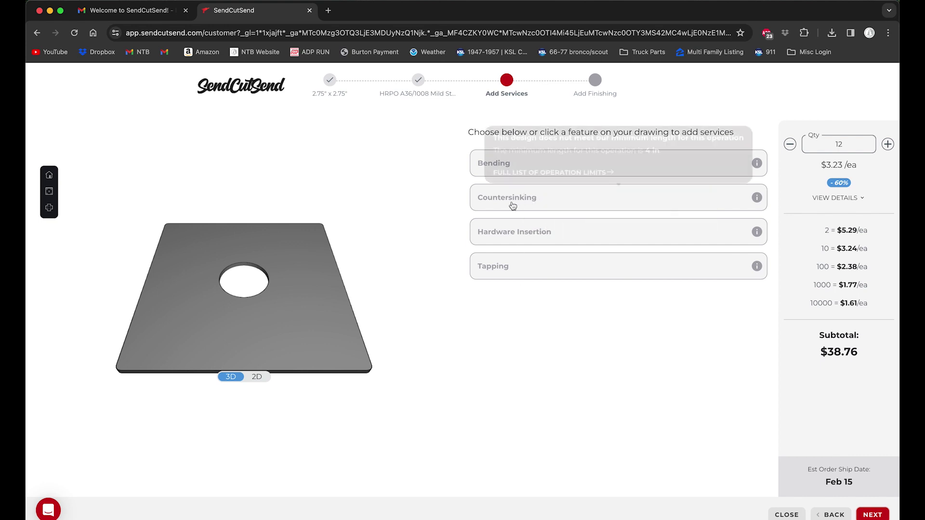
mouse_move(510, 229)
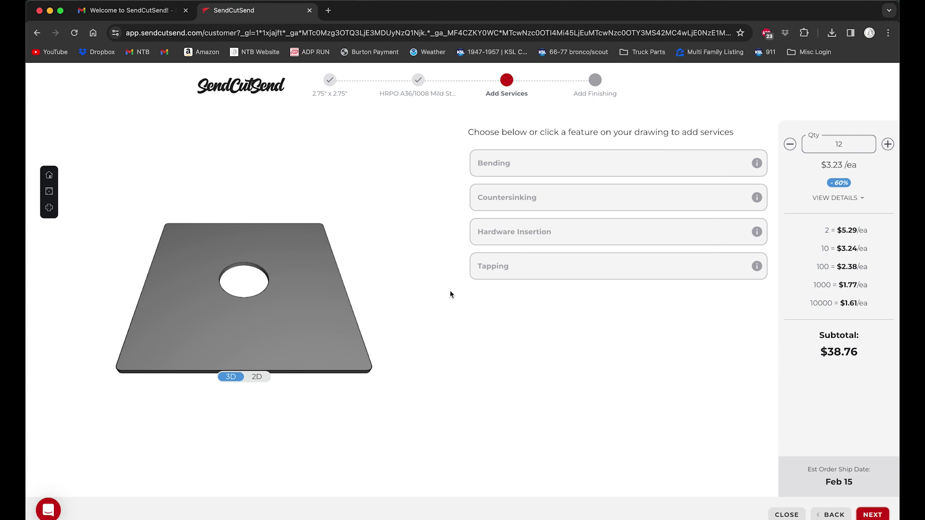
left_click(873, 515)
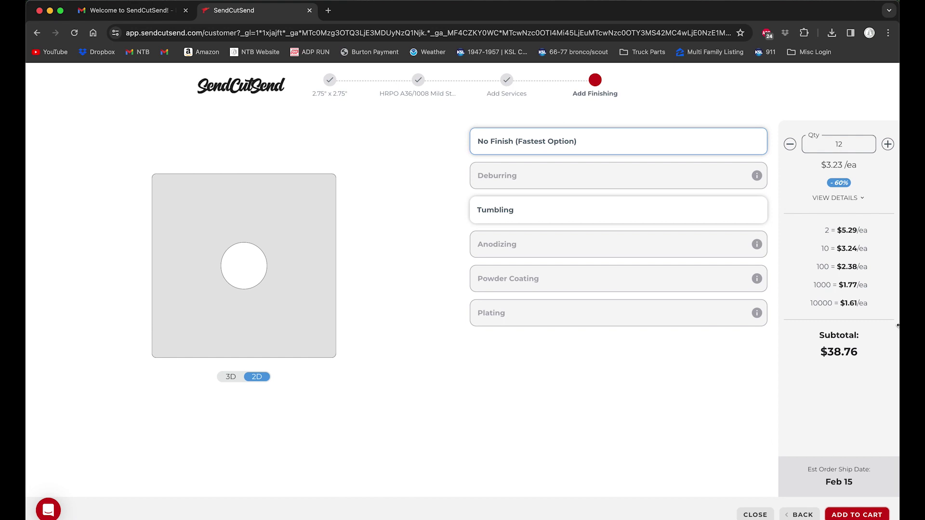
left_click(853, 516)
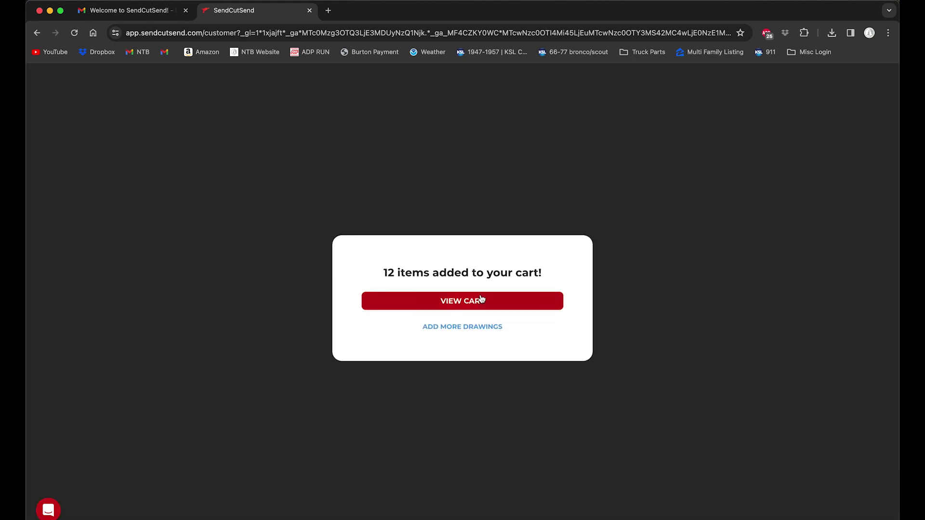
Review the cart of twelve 3IN_LVL_PLT.DXF plates totalling $38.76, then return to SOLIDWORKS
left_click(481, 301)
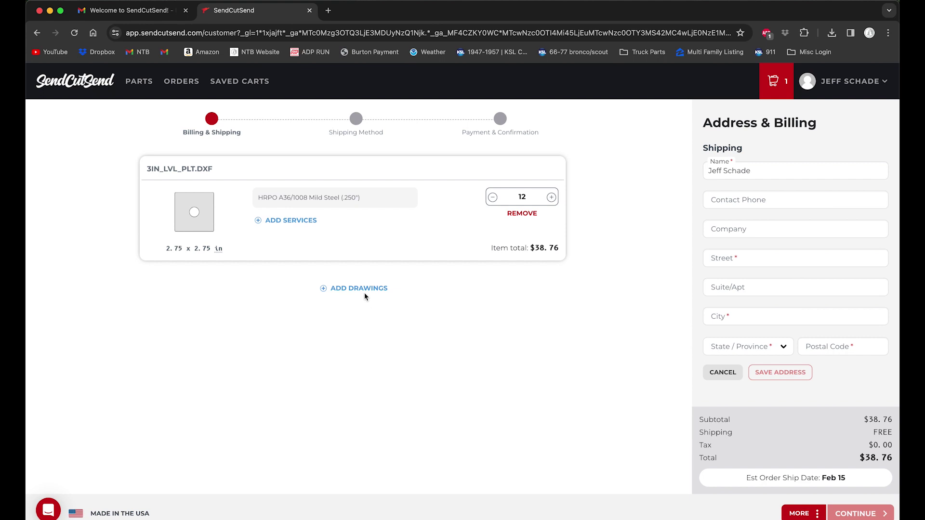
mouse_move(415, 509)
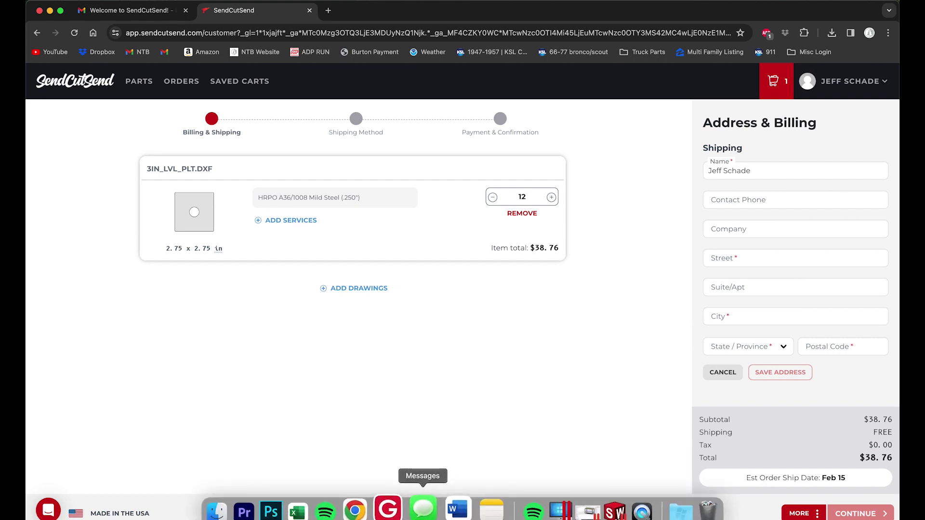
left_click(562, 510)
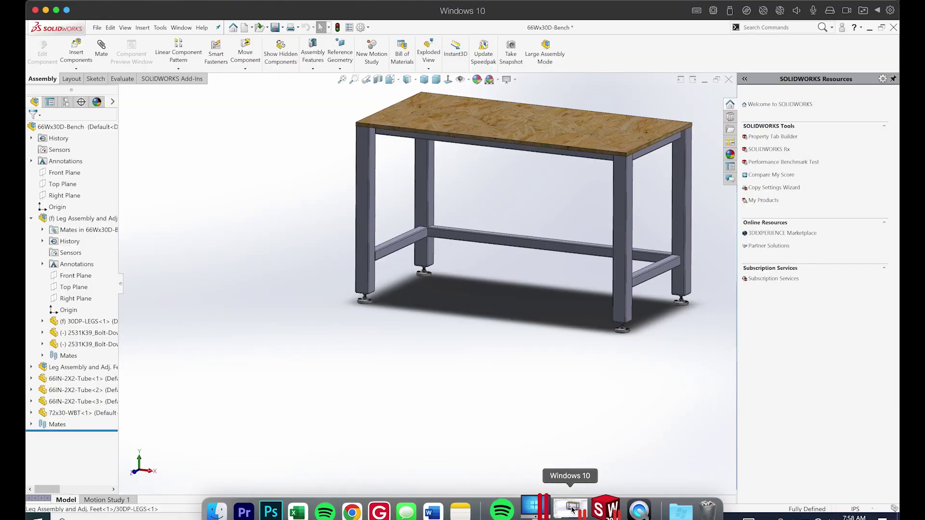
Close the bench assembly with Save All, then close the 30DP-LEGS part
left_click(728, 80)
left_click(186, 216)
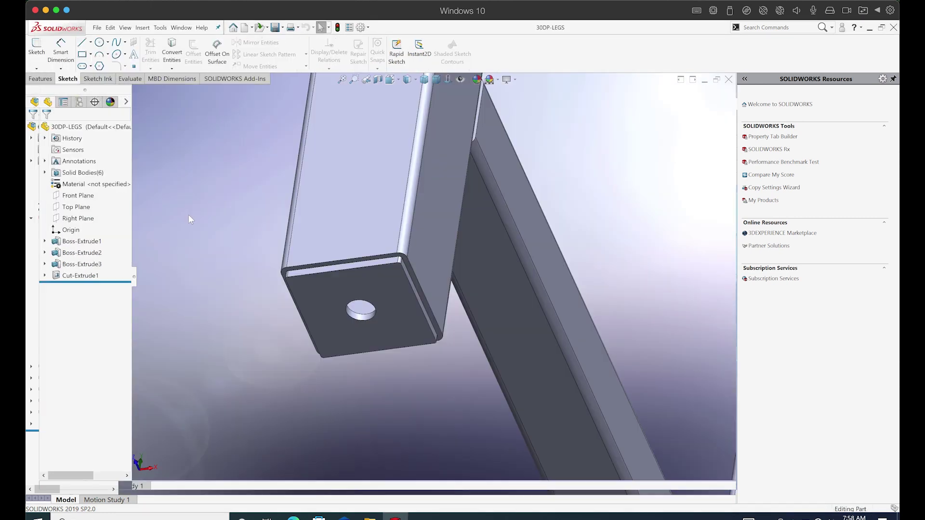
left_click(728, 80)
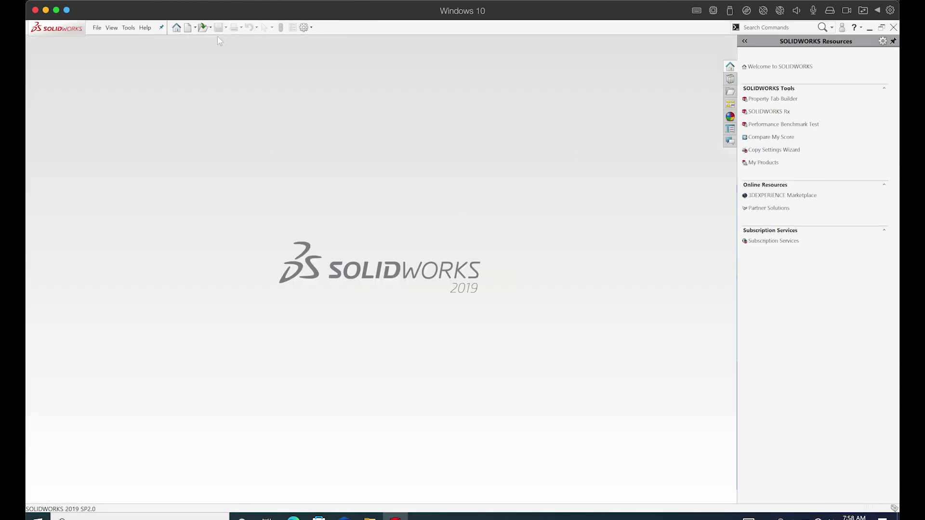
Open the Full Garage Assembly from the recent documents list
left_click(205, 29)
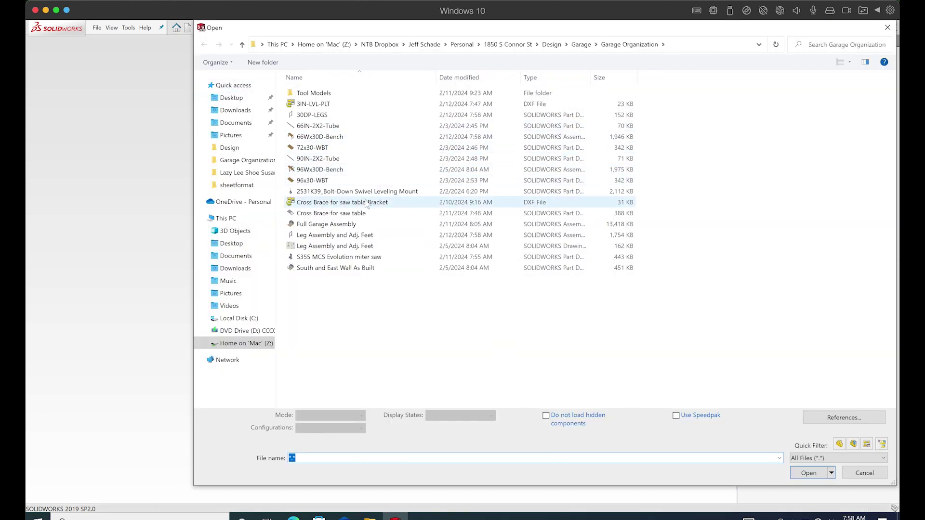
left_click(863, 477)
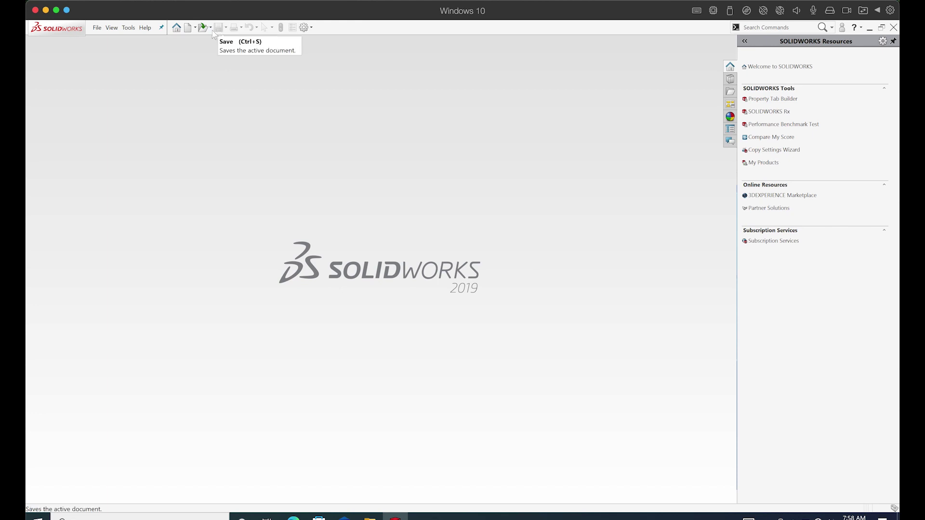
left_click(210, 28)
left_click(264, 51)
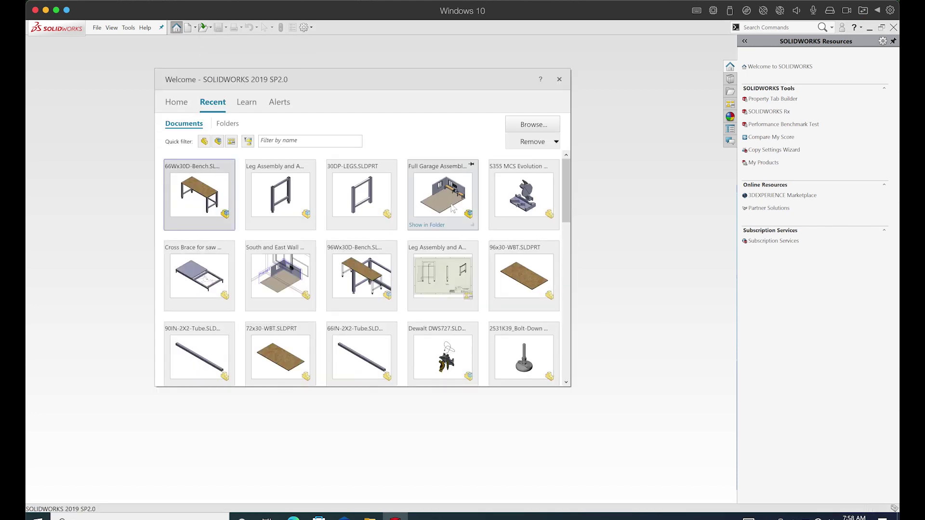
left_click(451, 207)
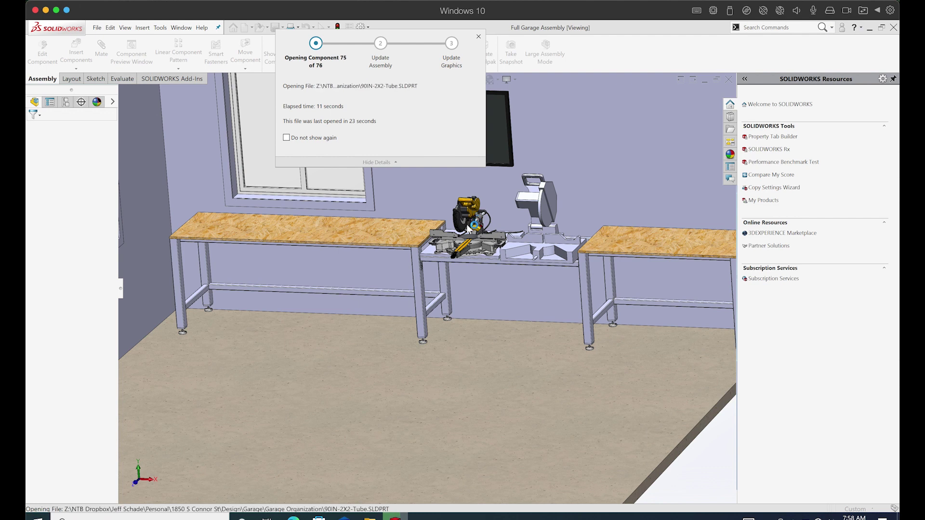
Choose Don't Rebuild so the Full Garage Assembly loads with its benches and miter saws
left_click(555, 276)
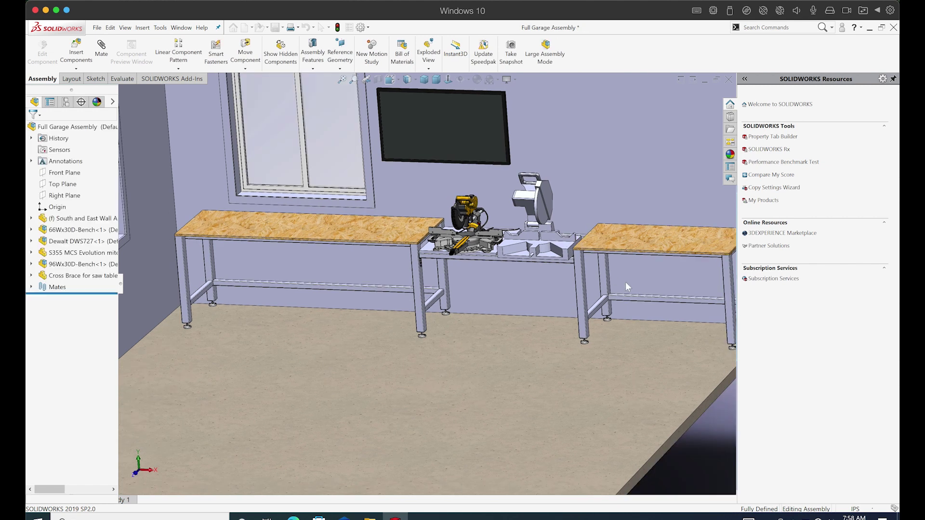
Select the saw-table cross brace, its gusset bracket and long beam, then bring up its component options
scroll(554, 277, "down", 5)
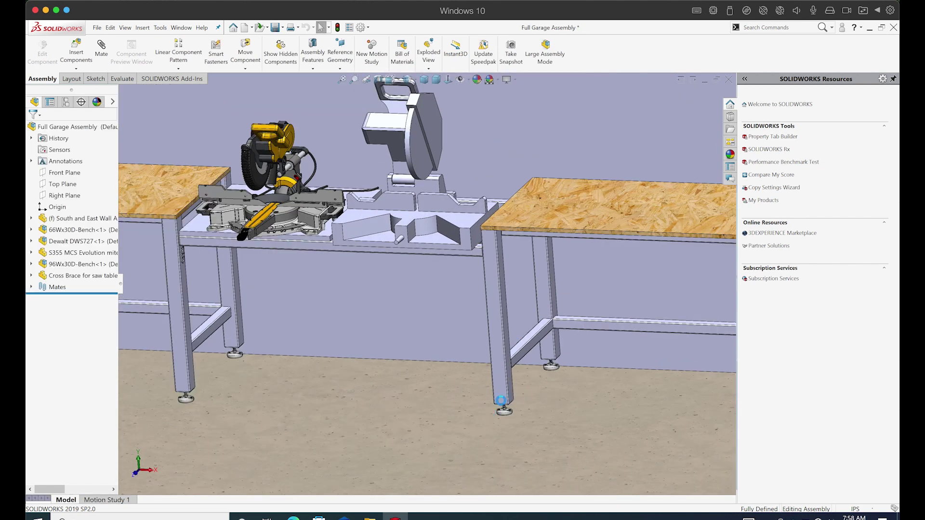
scroll(541, 358, "up", 4)
scroll(244, 279, "up", 2)
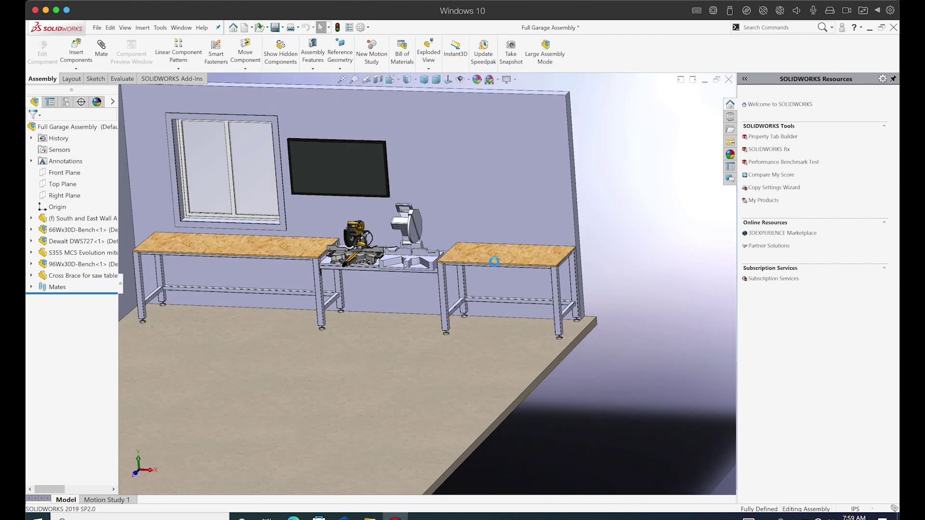
scroll(343, 264, "down", 5)
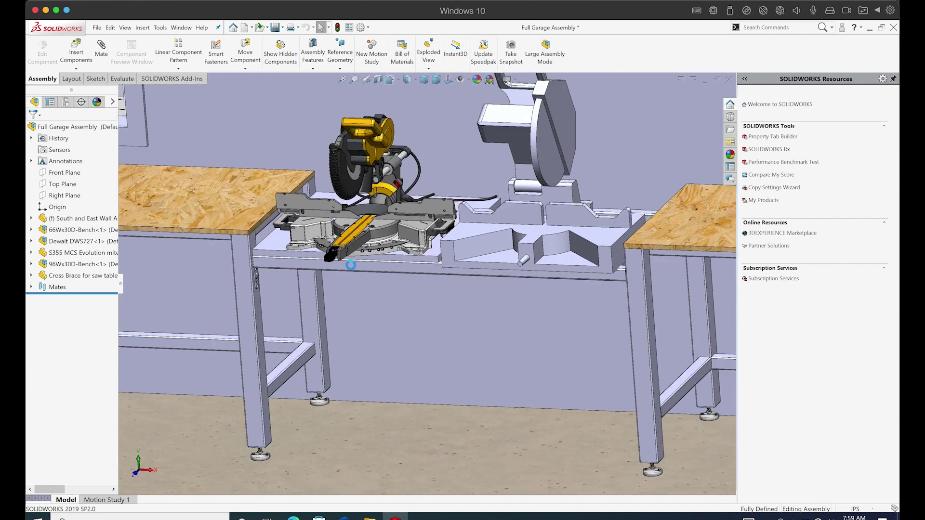
scroll(309, 229, "up", 2)
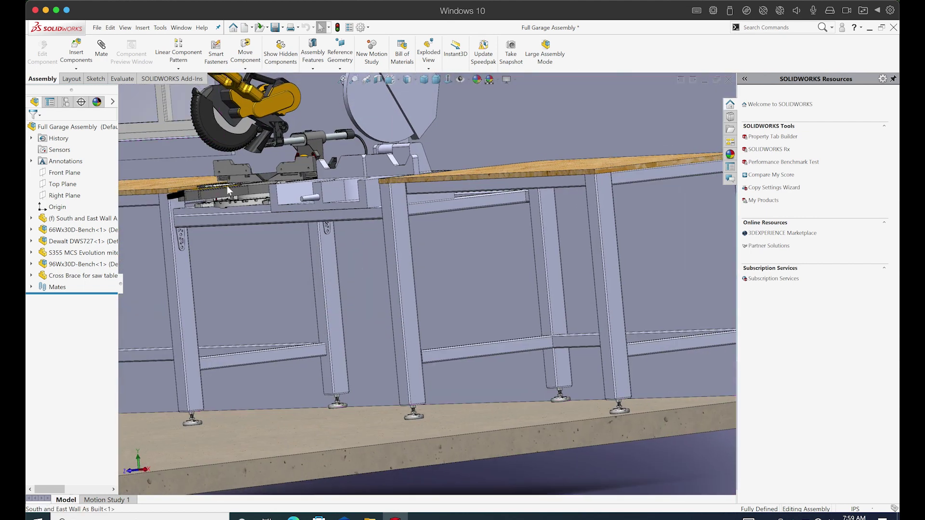
scroll(202, 258, "down", 4)
scroll(226, 255, "down", 2)
left_click(361, 238)
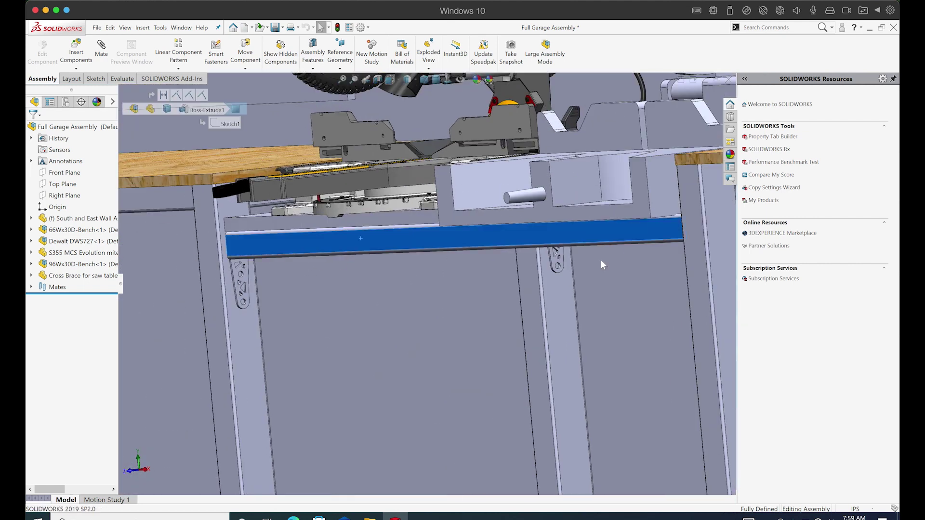
scroll(221, 273, "down", 3)
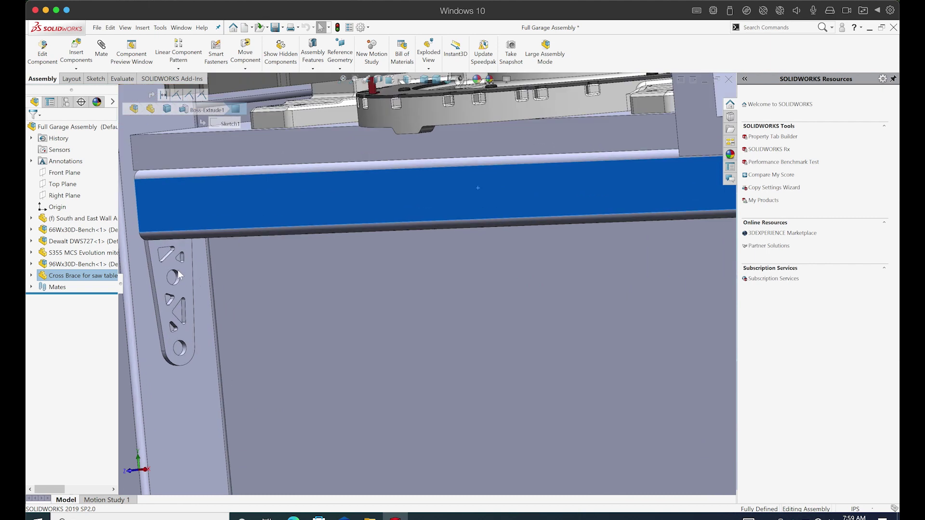
left_click(182, 285)
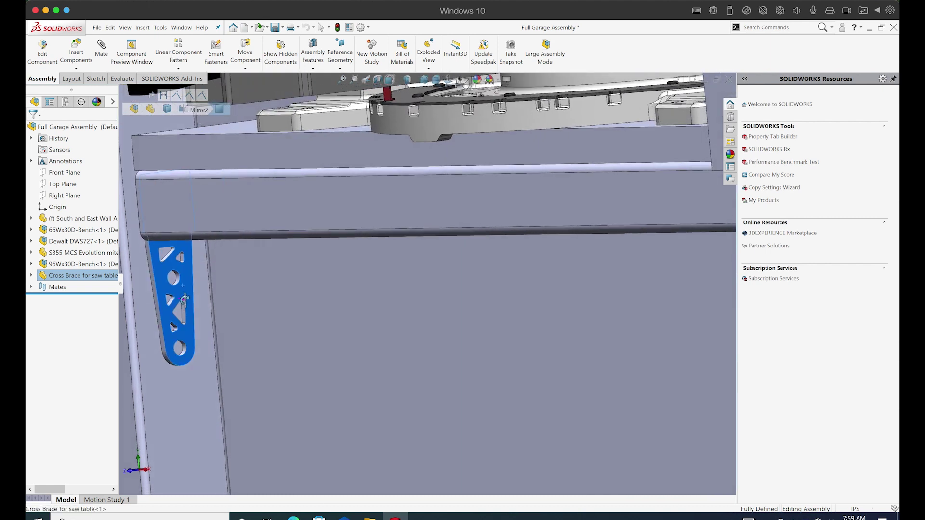
left_click(196, 207)
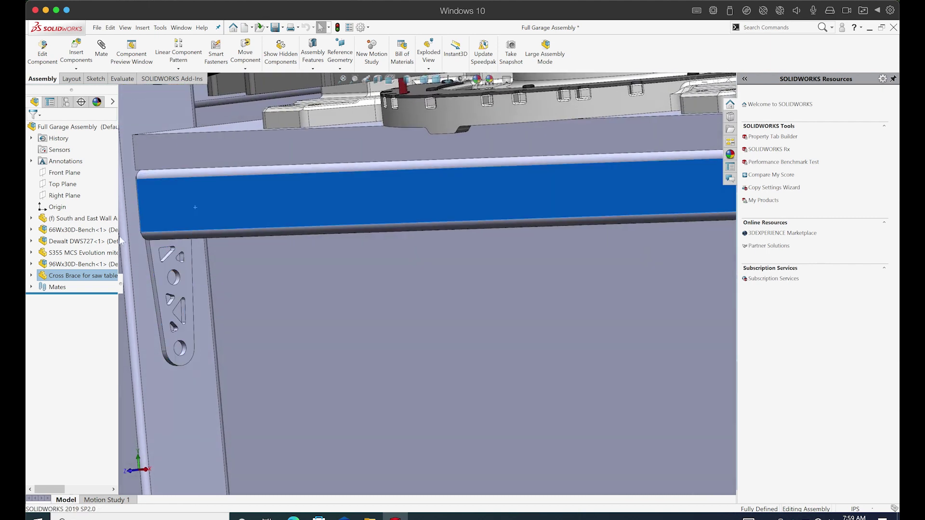
right_click(64, 275)
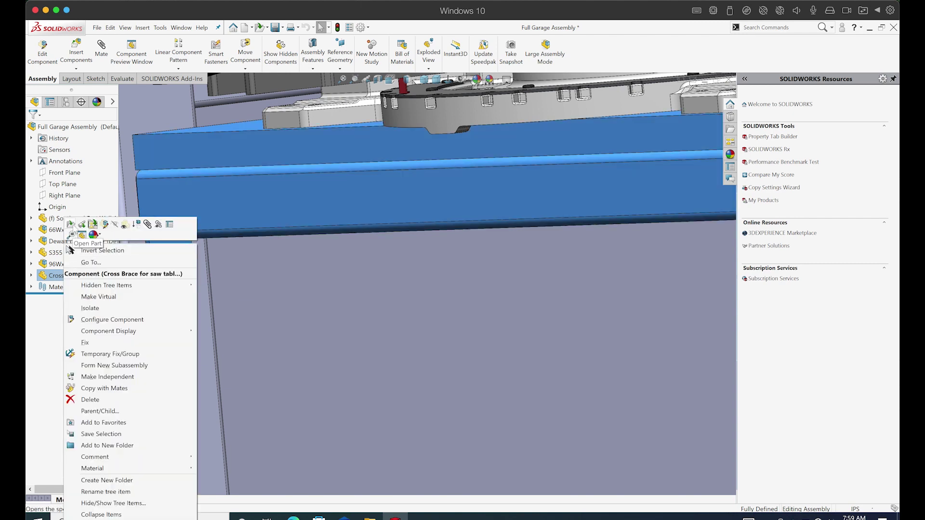
Open the Cross Brace for saw table part in its own window from the assembly
key("Escape")
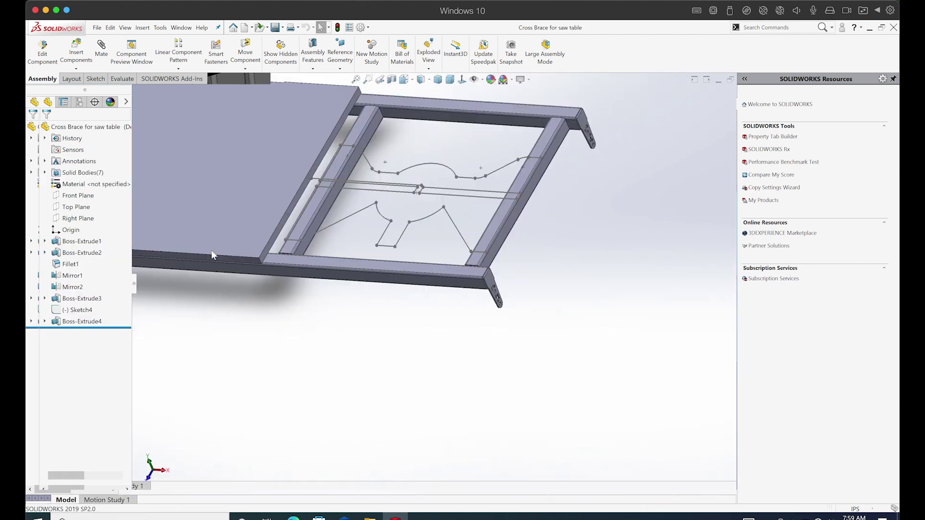
scroll(402, 278, "down", 5)
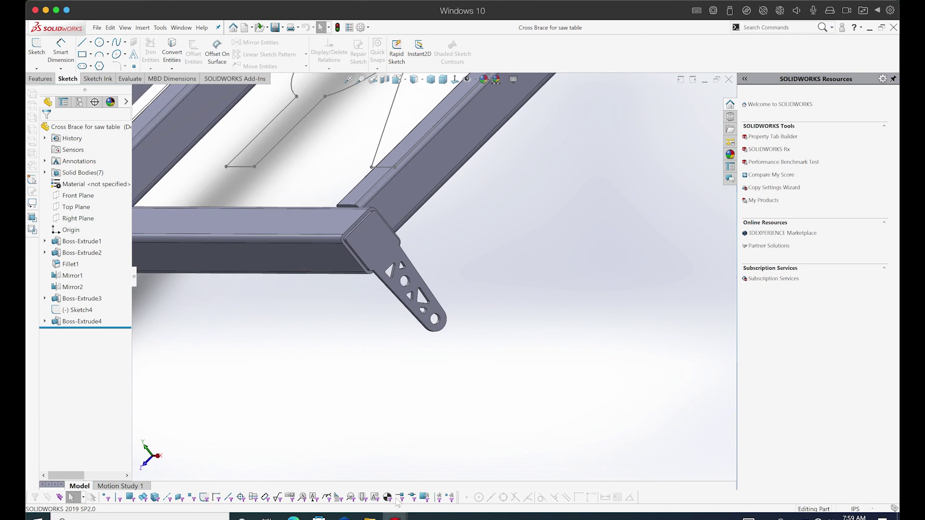
mouse_move(395, 517)
left_click(375, 474)
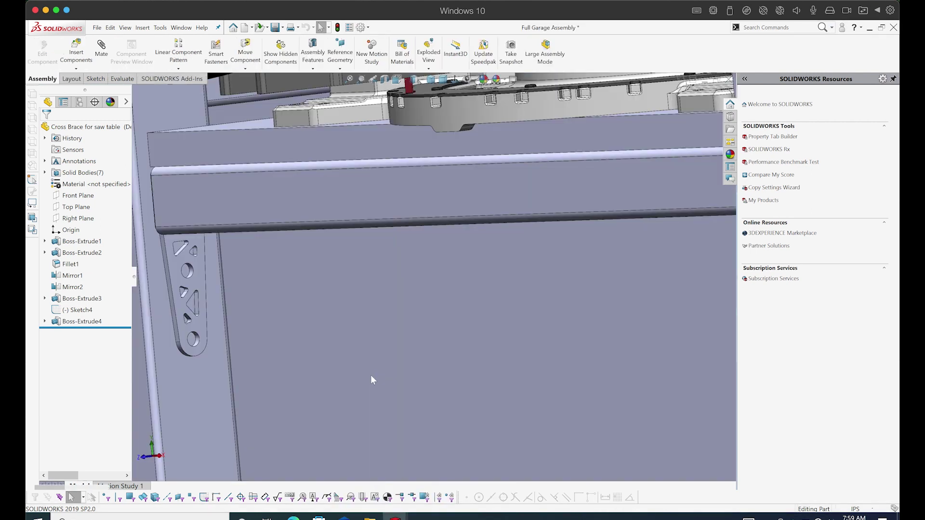
scroll(246, 272, "up", 5)
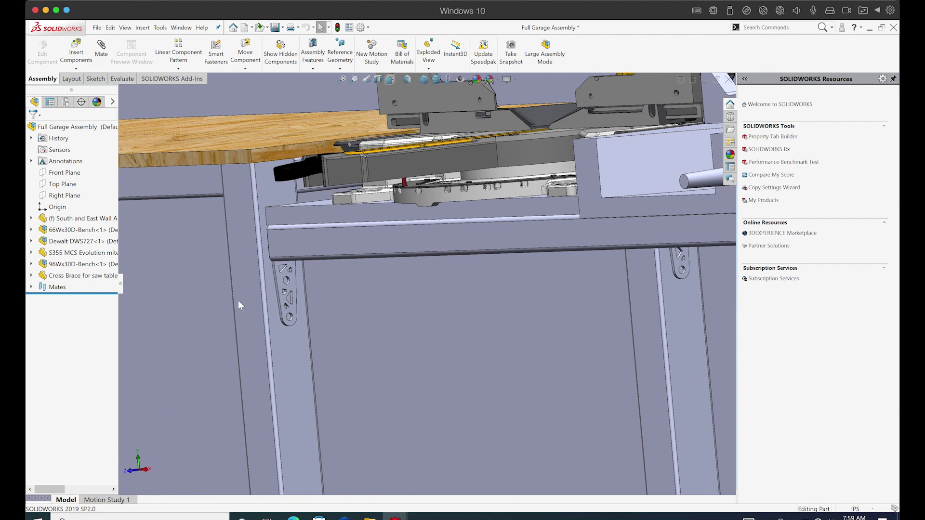
scroll(268, 333, "up", 3)
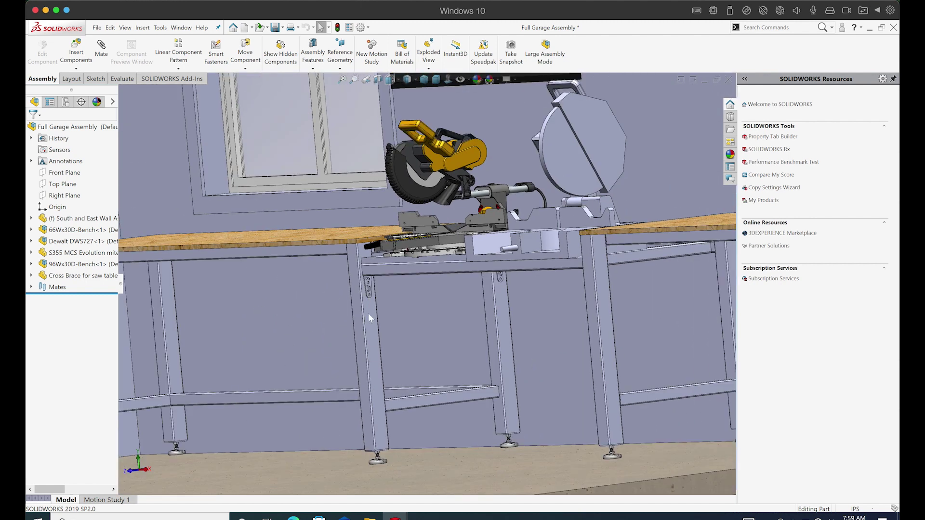
left_click(380, 271)
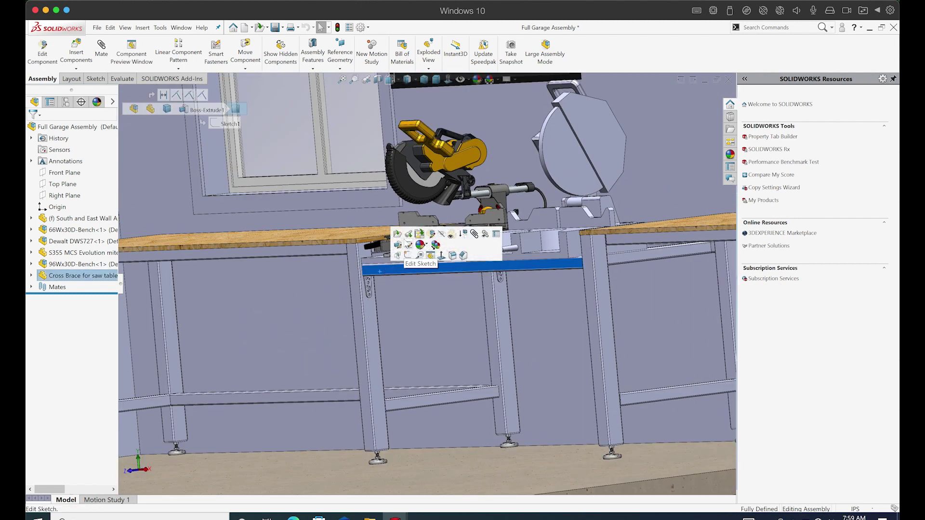
left_click(398, 236)
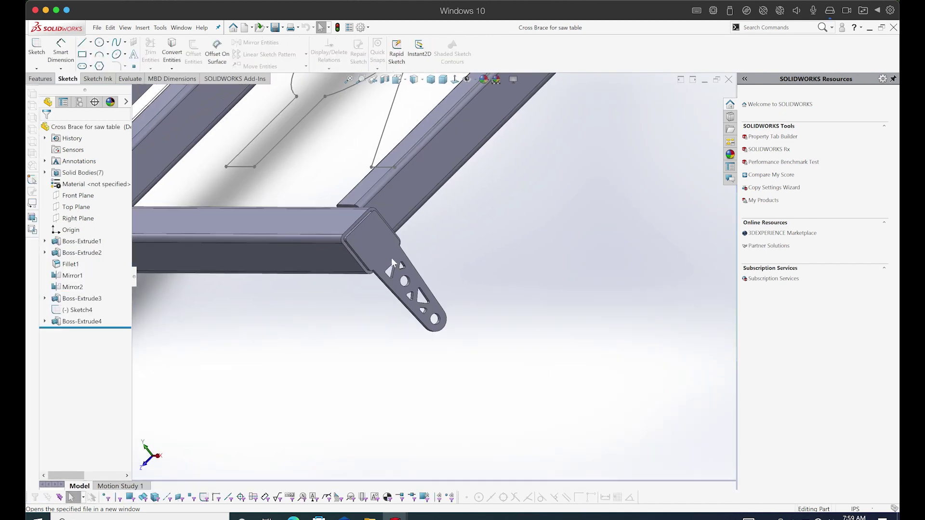
Rotate the part to examine the bracket plate and the frame rail behind it
left_click(387, 260)
right_click(384, 256)
left_click(330, 305)
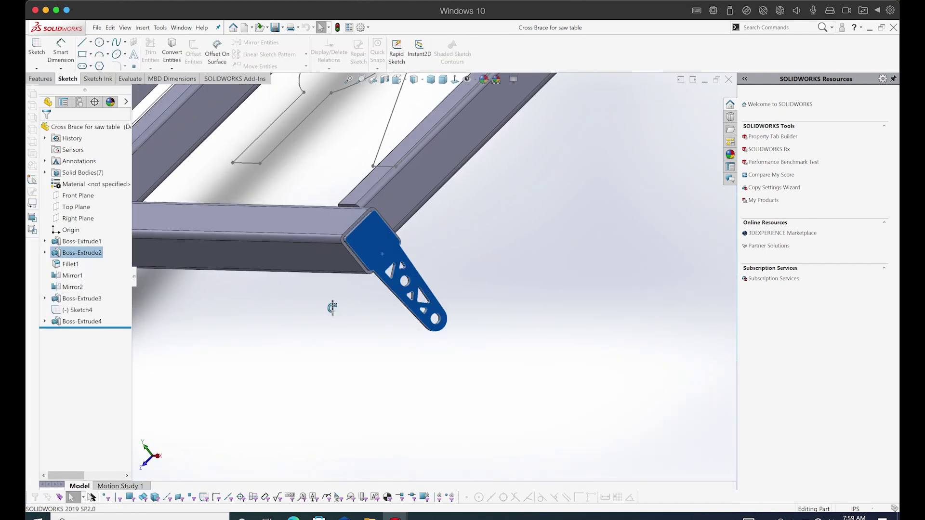
left_click(350, 300)
left_click_drag(350, 300, 375, 272)
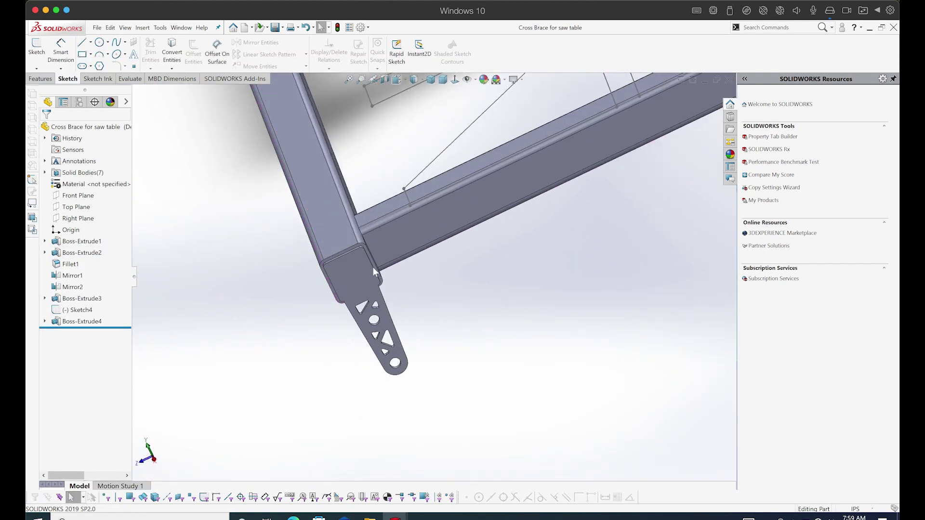
scroll(370, 305, "down", 2)
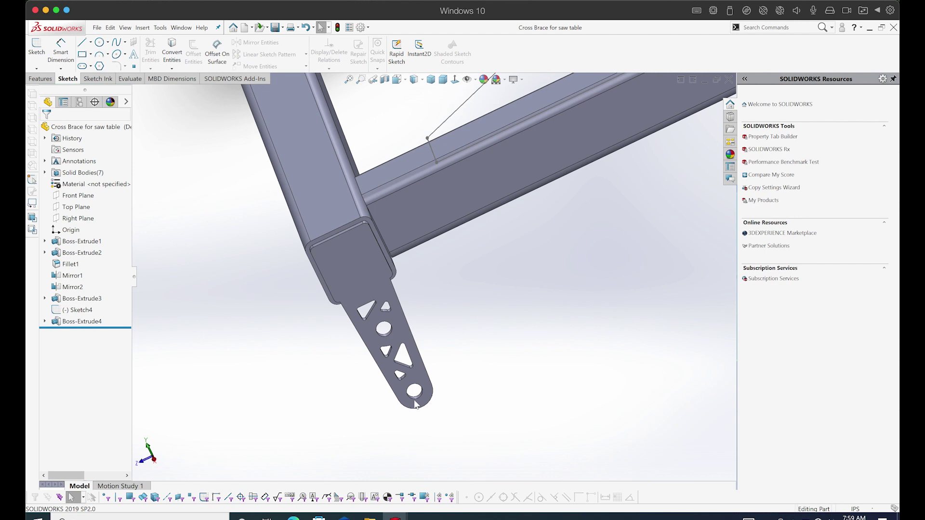
left_click_drag(411, 369, 435, 377)
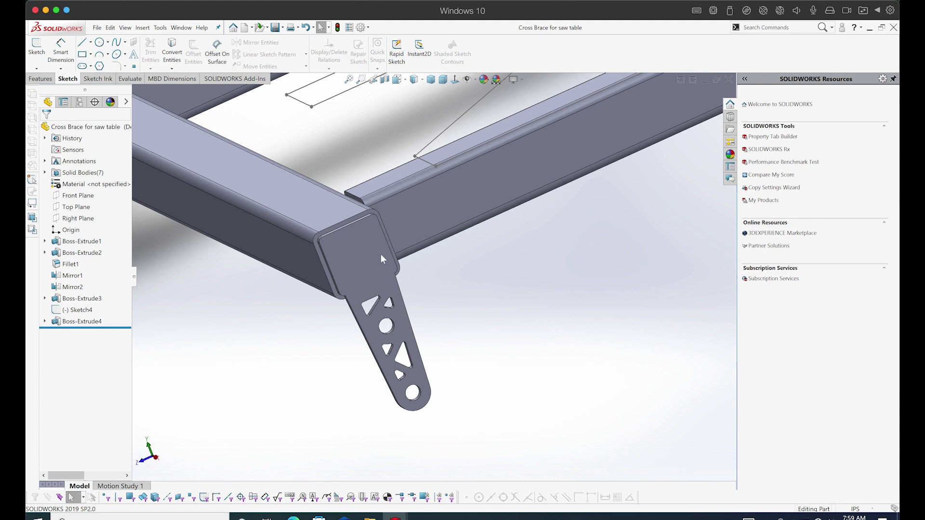
scroll(381, 253, "up", 3)
left_click_drag(351, 258, 360, 267)
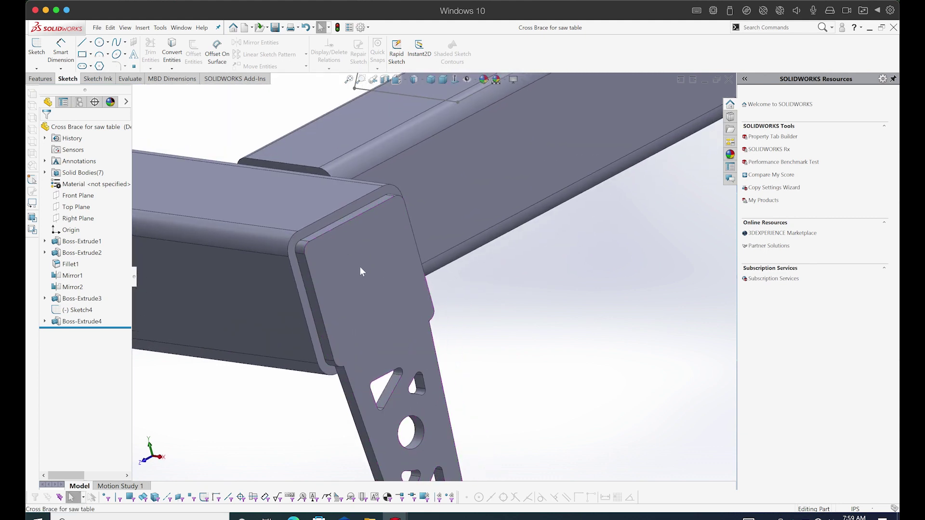
Select the bracket plate's flat front face, then start File > Save As
left_click(344, 276)
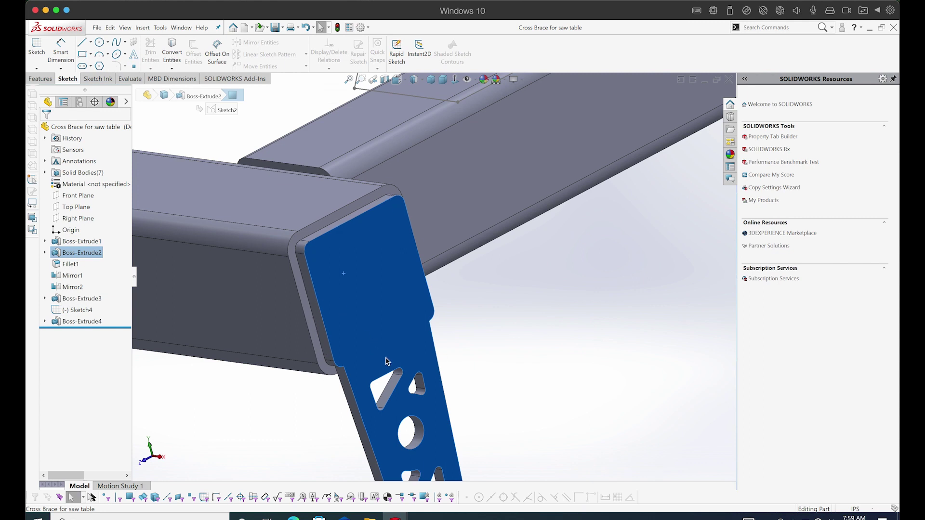
scroll(386, 359, "down", 5)
scroll(465, 414, "up", 2)
right_click(403, 249)
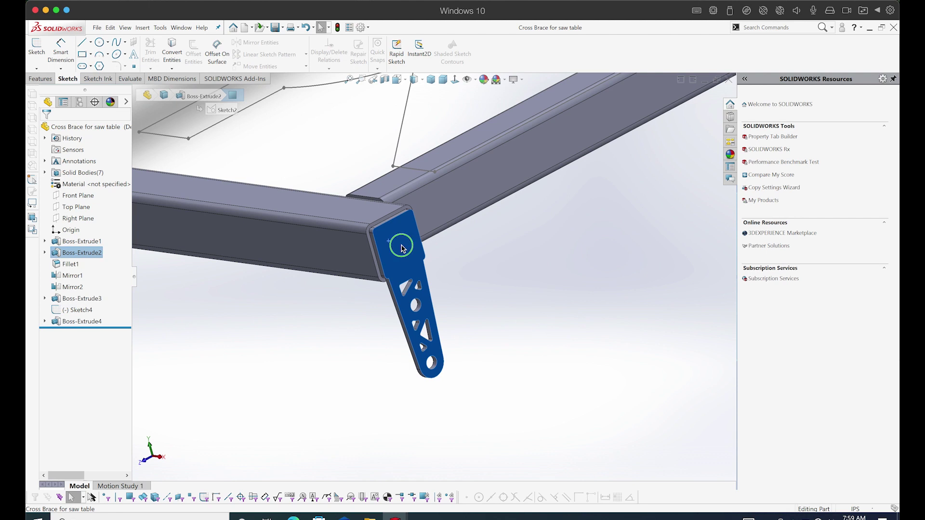
left_click(615, 280)
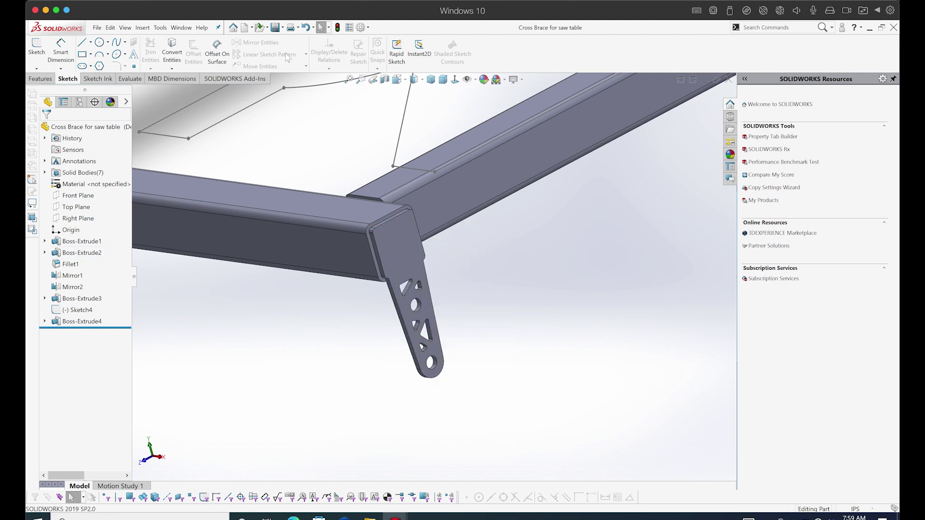
left_click(281, 27)
left_click(294, 46)
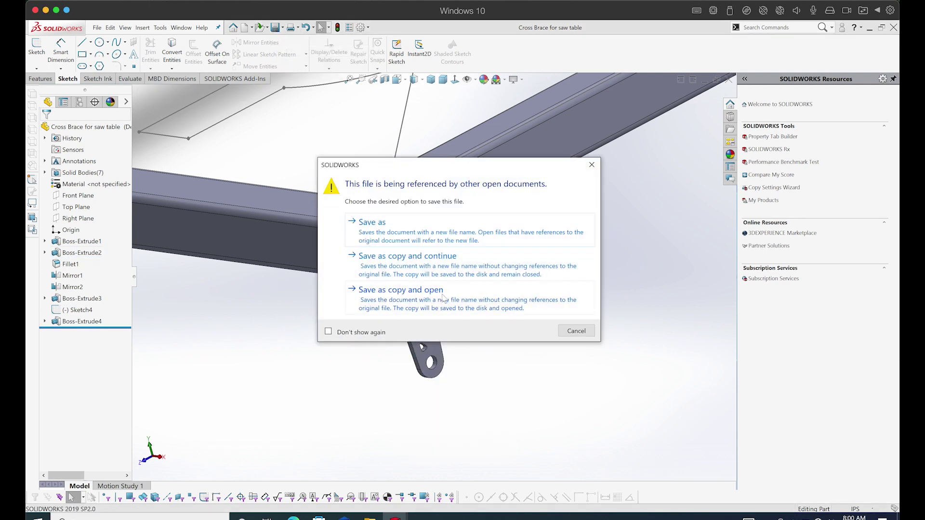
Save the part as Dxf (*.dxf) with file name 2IN-EC-ADJPL
left_click(407, 222)
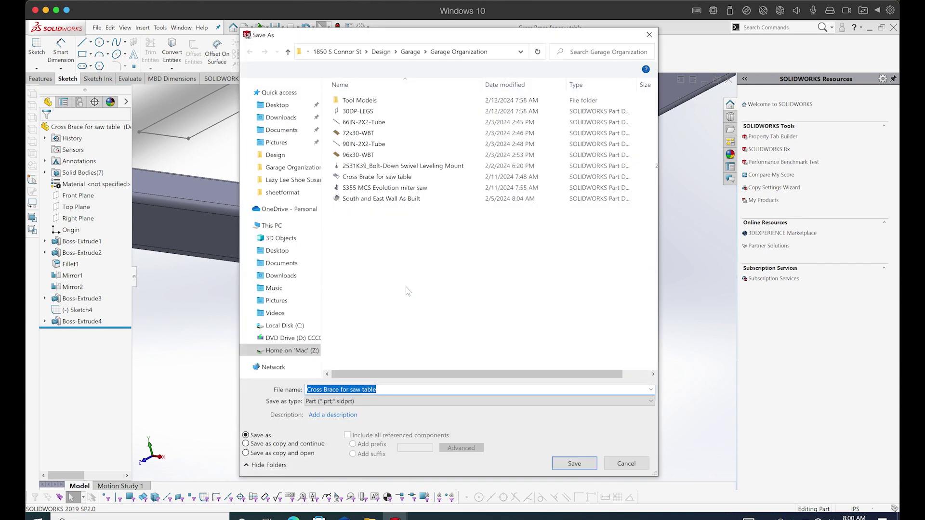
left_click(385, 402)
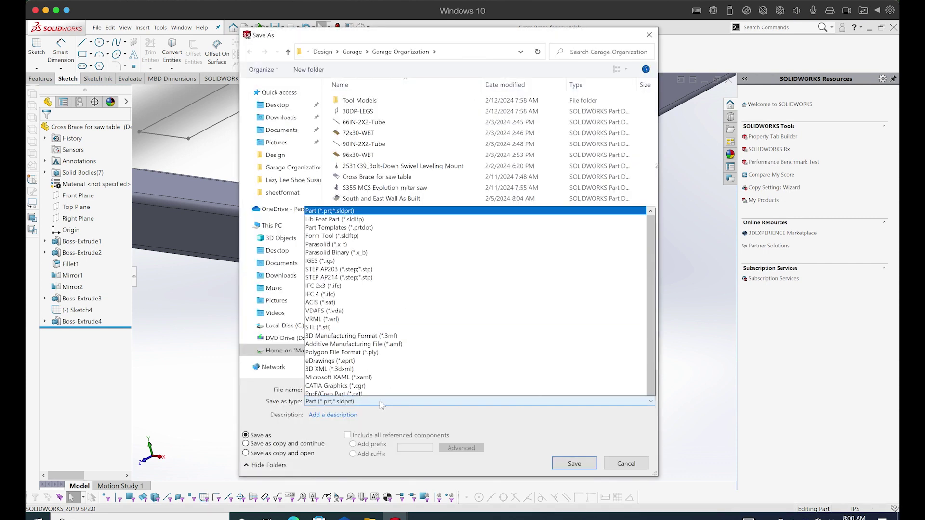
left_click(351, 359)
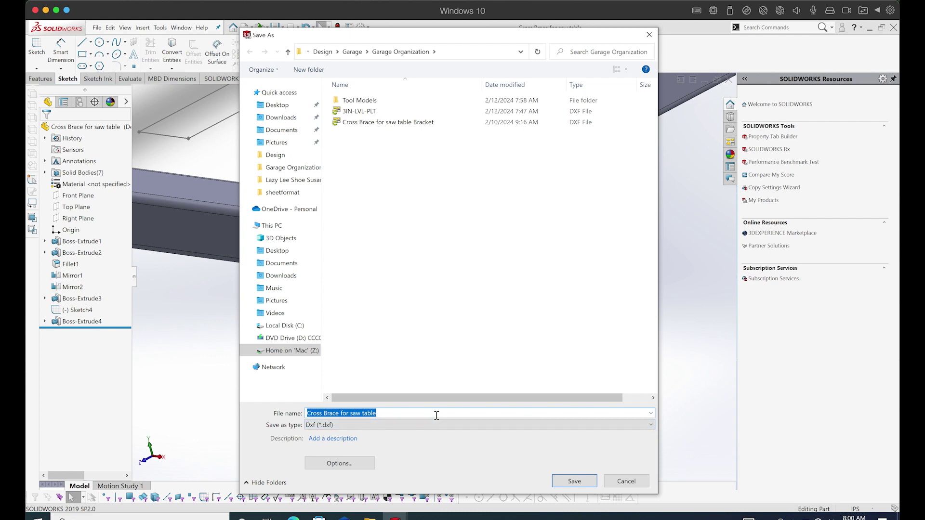
type("2")
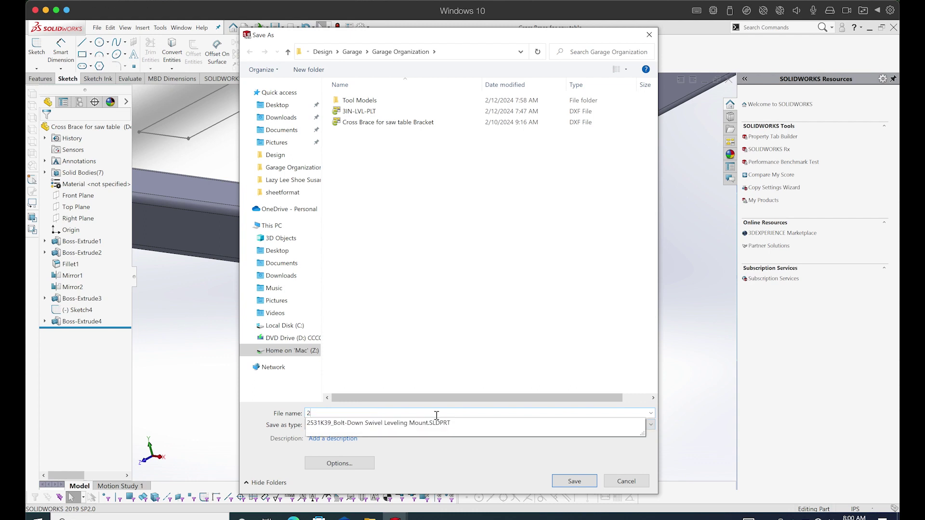
type("I")
key("BackSpace")
type("IN-EC-ADJPL")
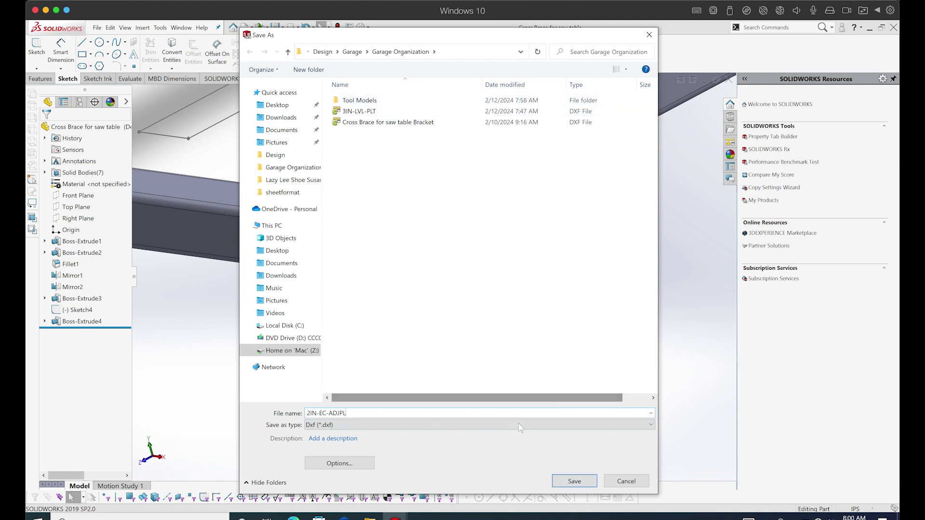
left_click(573, 484)
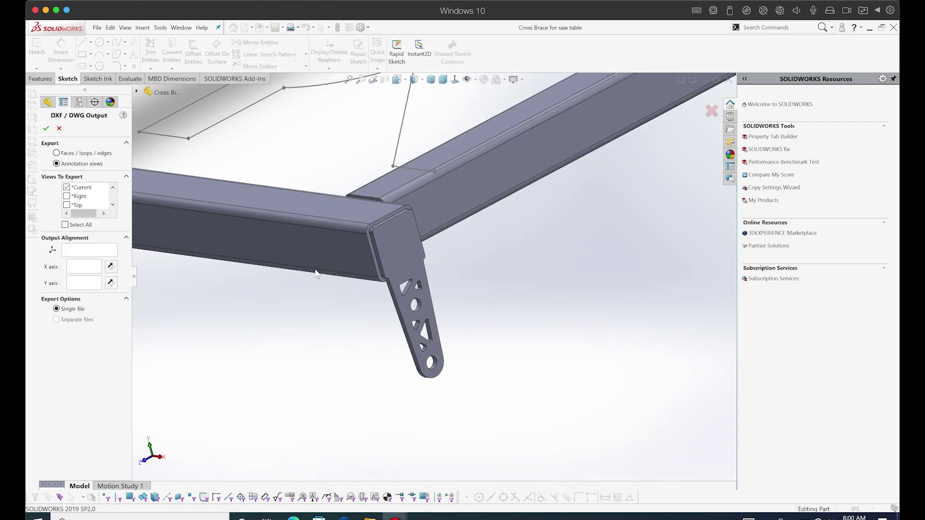
left_click(56, 152)
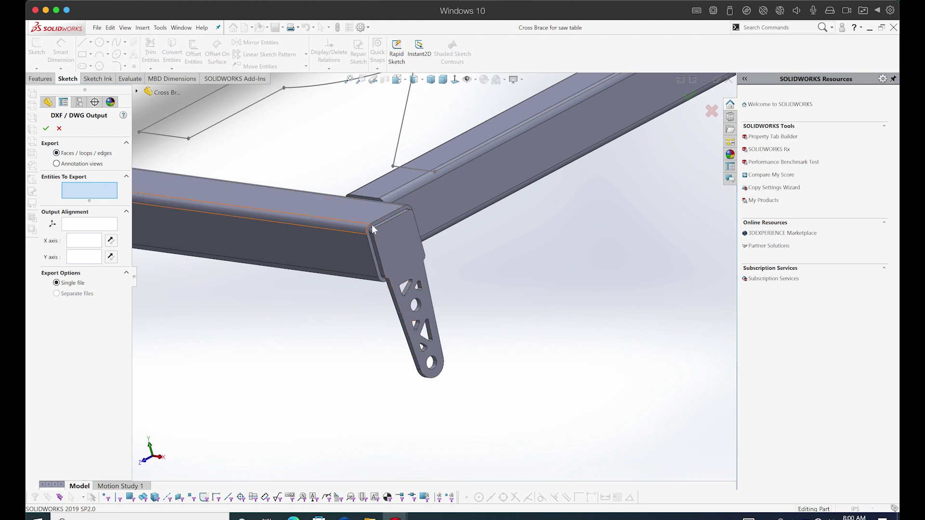
left_click(417, 248)
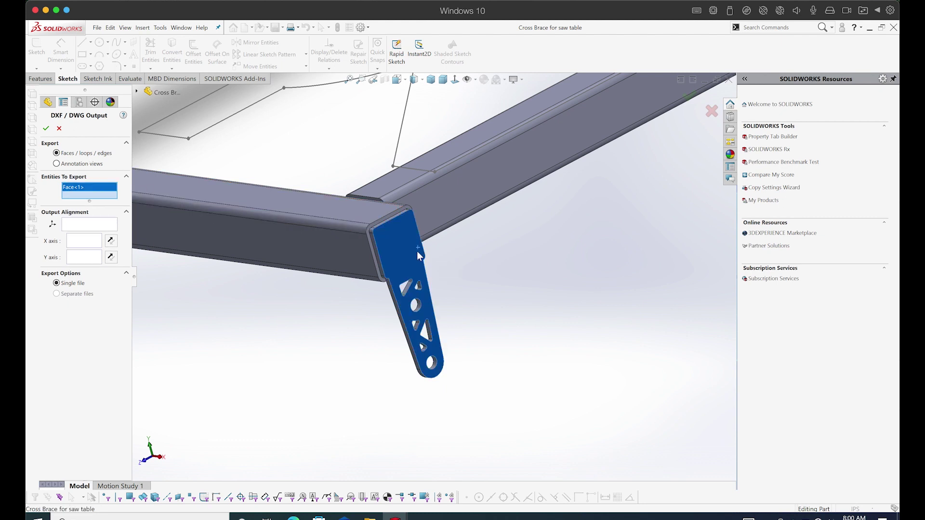
left_click(46, 128)
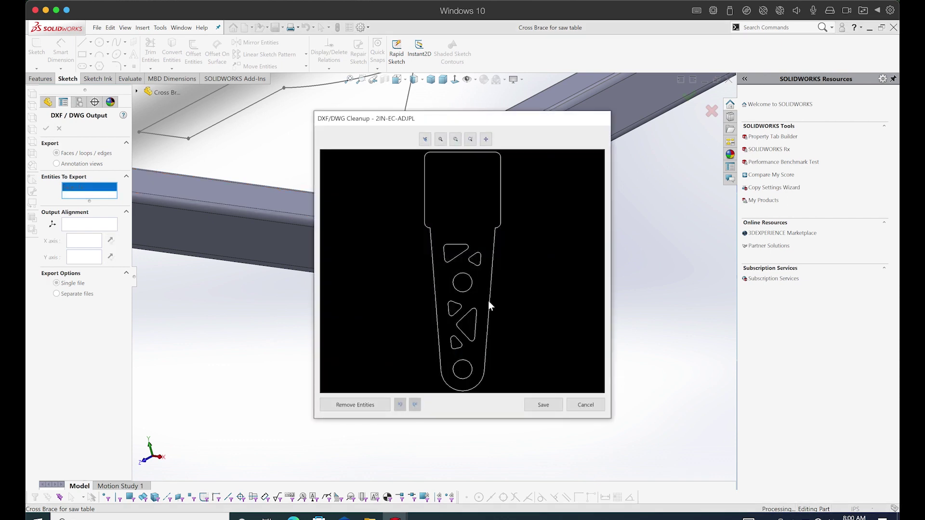
left_click(543, 404)
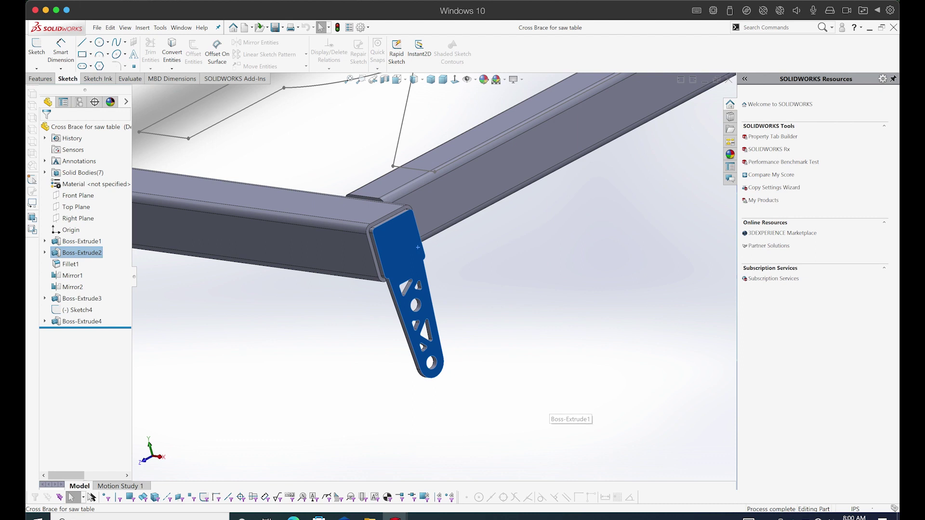
mouse_move(478, 515)
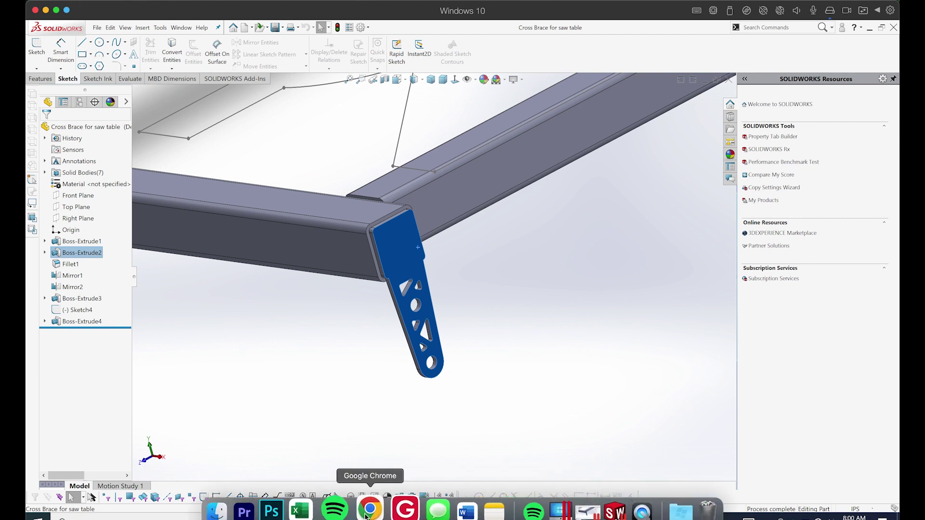
Drag 2IN-EC-ADJPL.DXF from the exported drawings folder onto the SendCutSend parts upload area
left_click(368, 512)
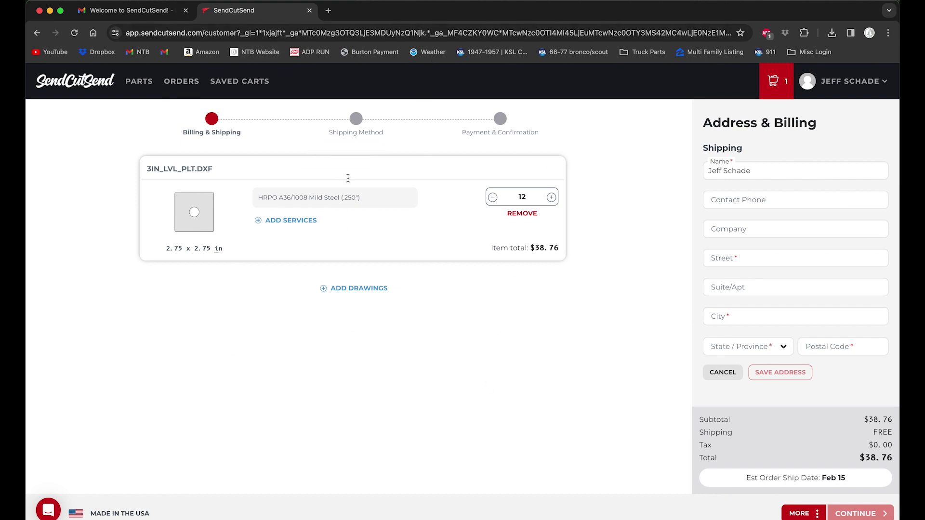
mouse_move(597, 514)
left_click(354, 288)
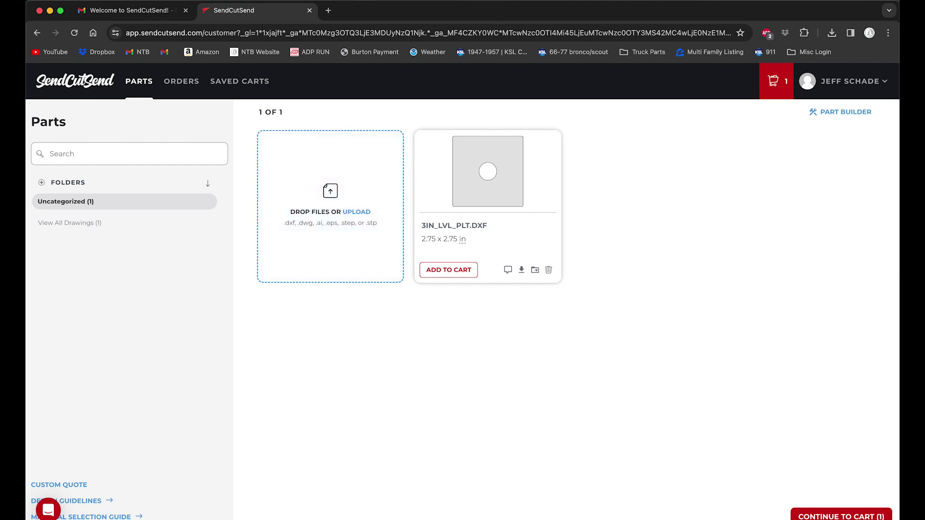
left_click(232, 505)
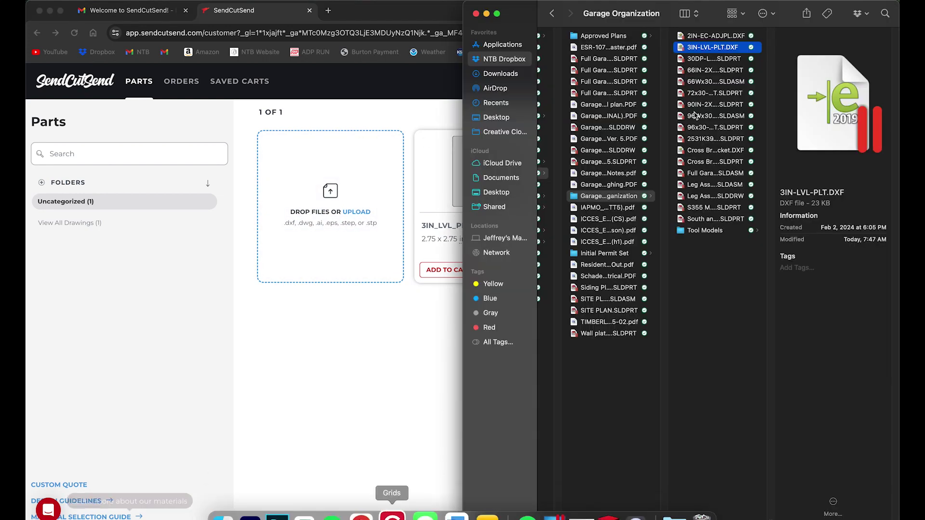
left_click(714, 37)
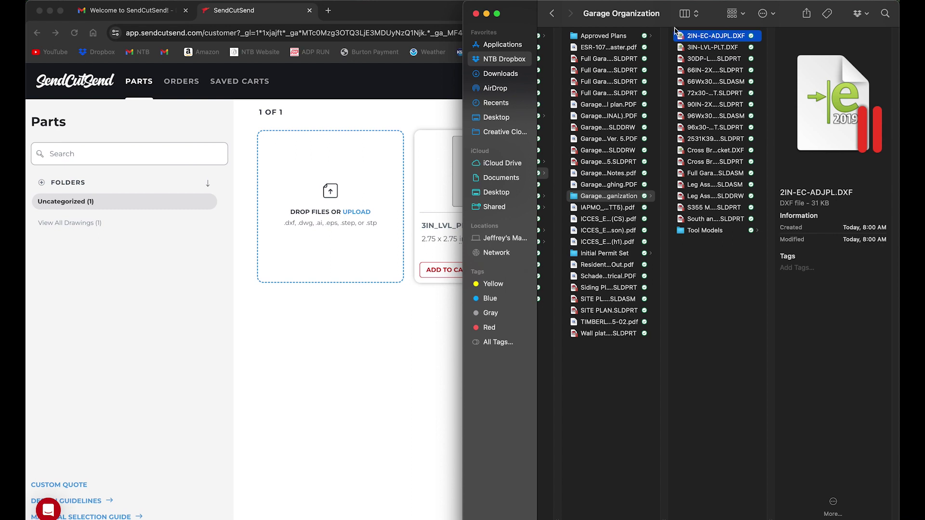
left_click_drag(732, 41, 372, 169)
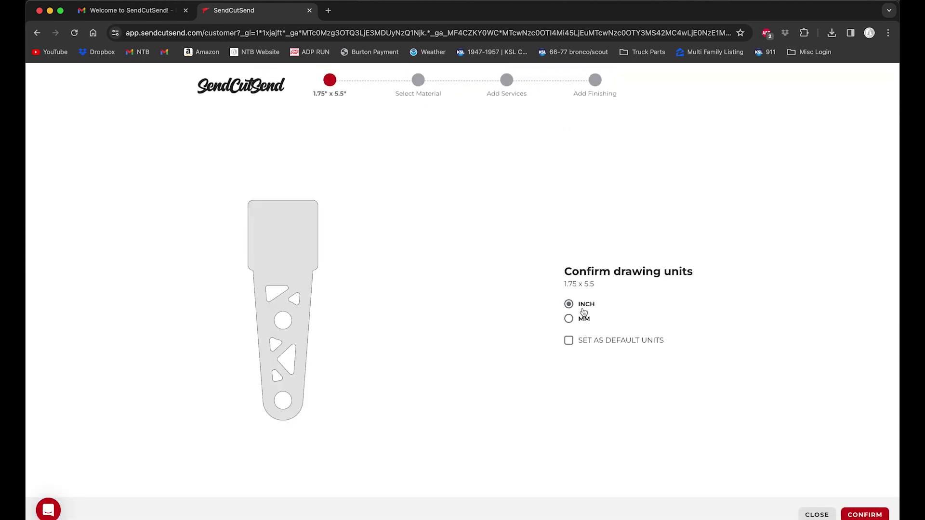
Confirm inch as default units and choose .188" A36/1008 mild steel
left_click(570, 341)
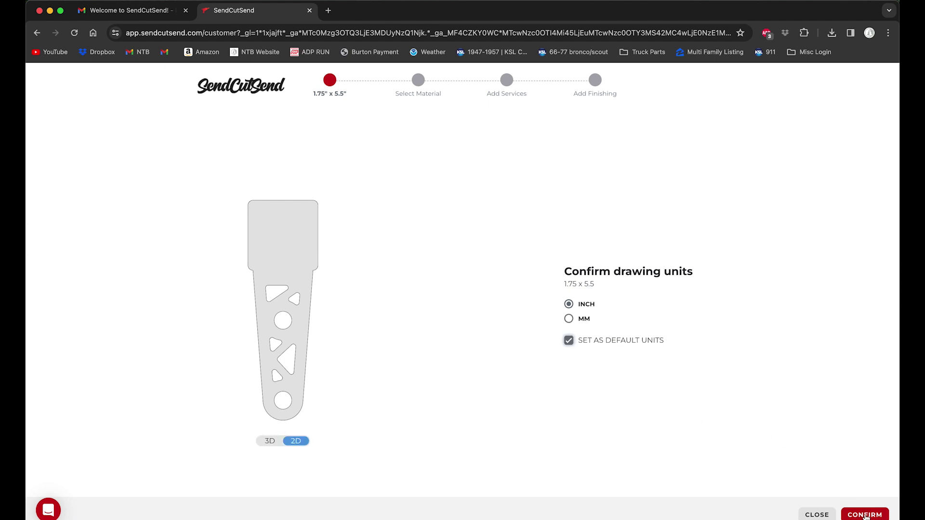
left_click(865, 515)
left_click(550, 177)
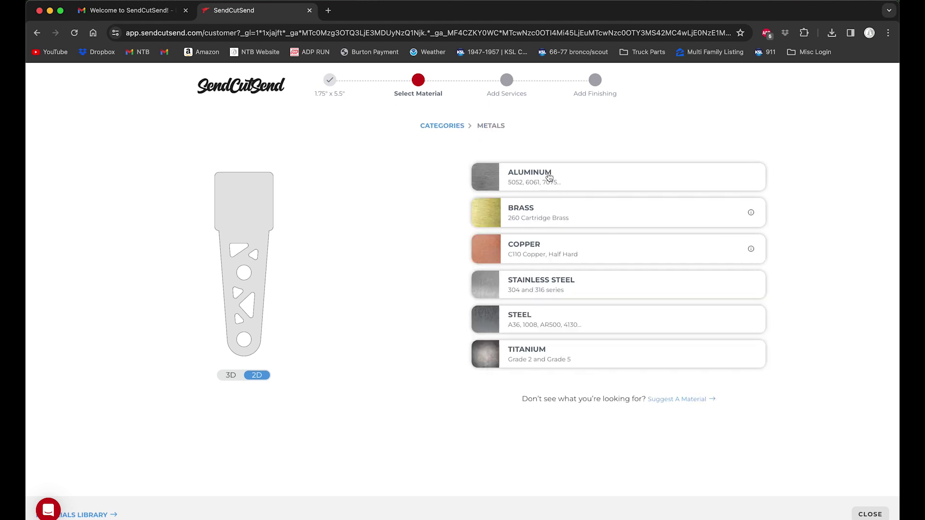
left_click(531, 311)
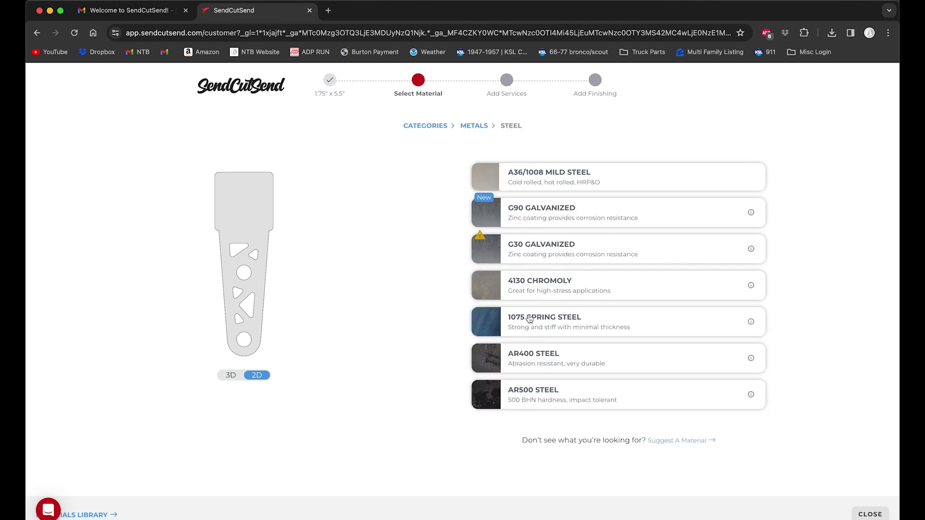
left_click(551, 185)
left_click(533, 426)
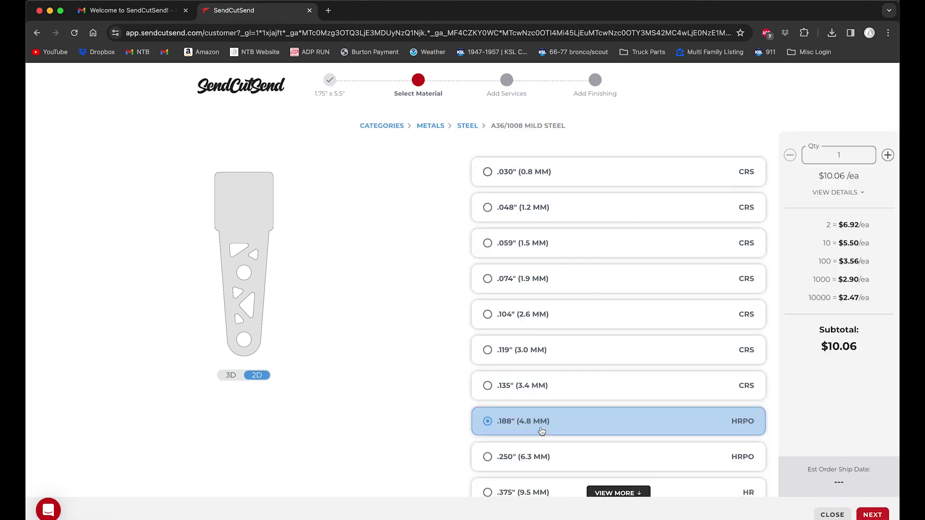
left_click(545, 457)
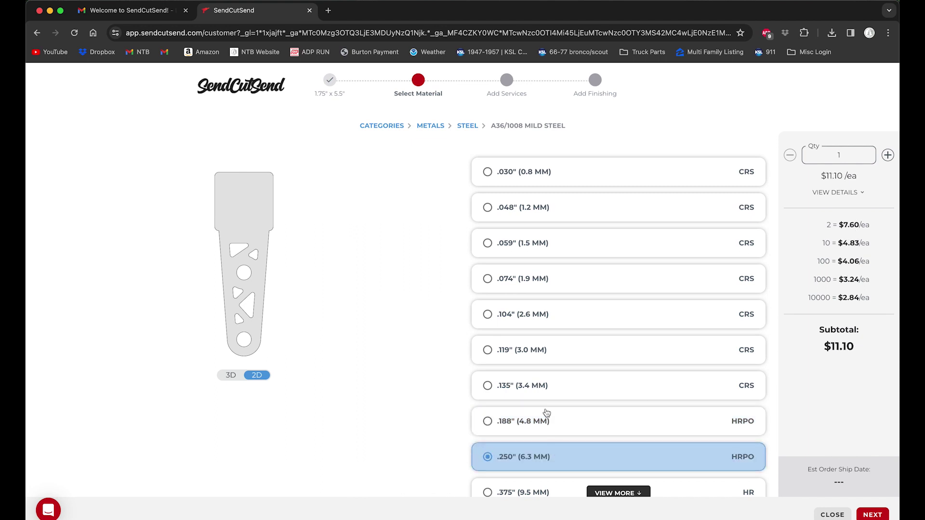
Set quantity 4 while comparing prices of .250", .135" and .119" plate
double_click(814, 158)
type("4")
left_click(744, 116)
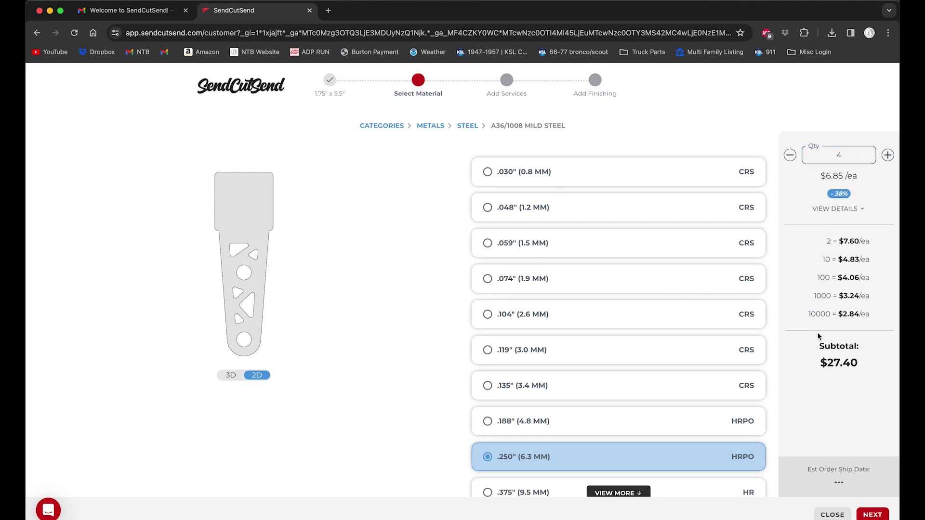
left_click(583, 430)
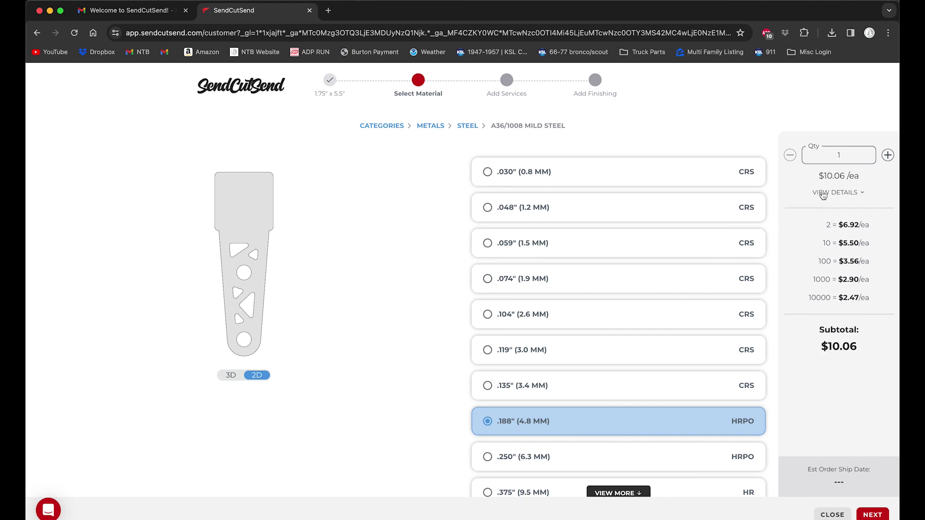
left_click(843, 155)
type("4")
key("BackSpace")
key("BackSpace")
type("4")
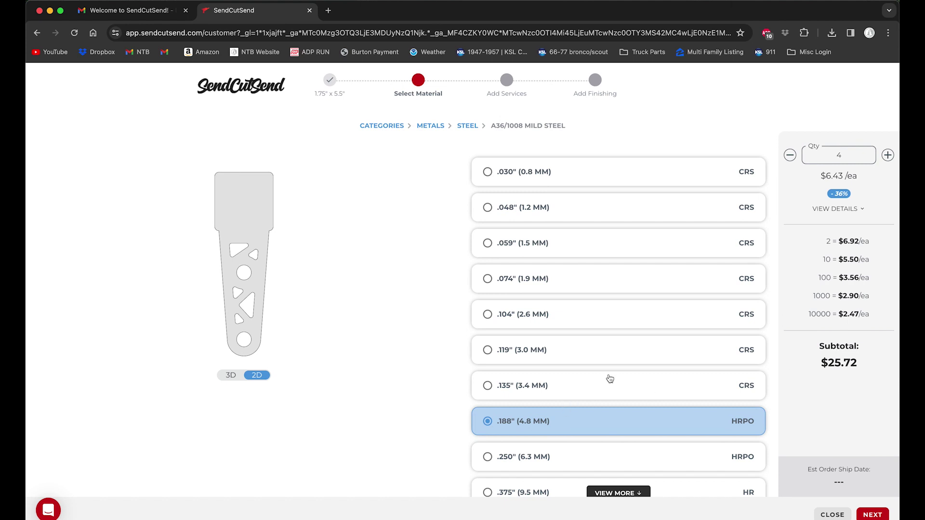
left_click(613, 391)
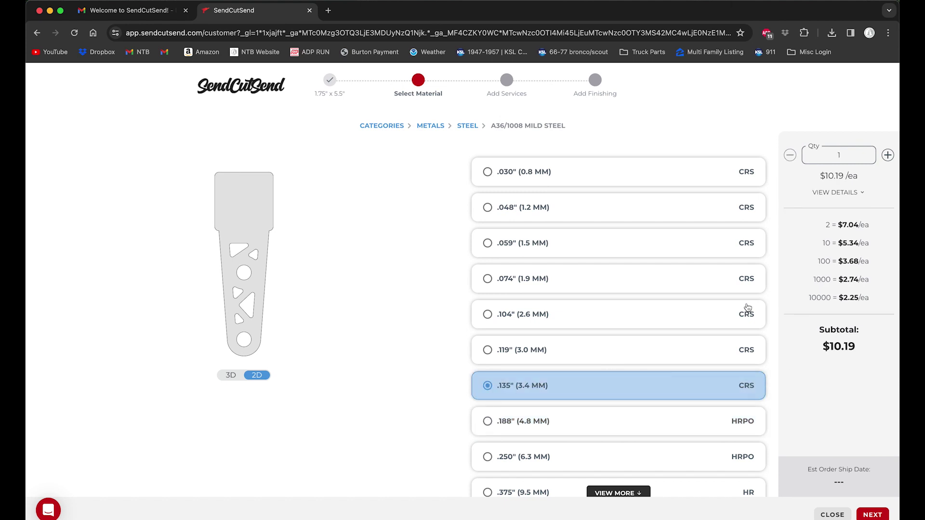
left_click(587, 361)
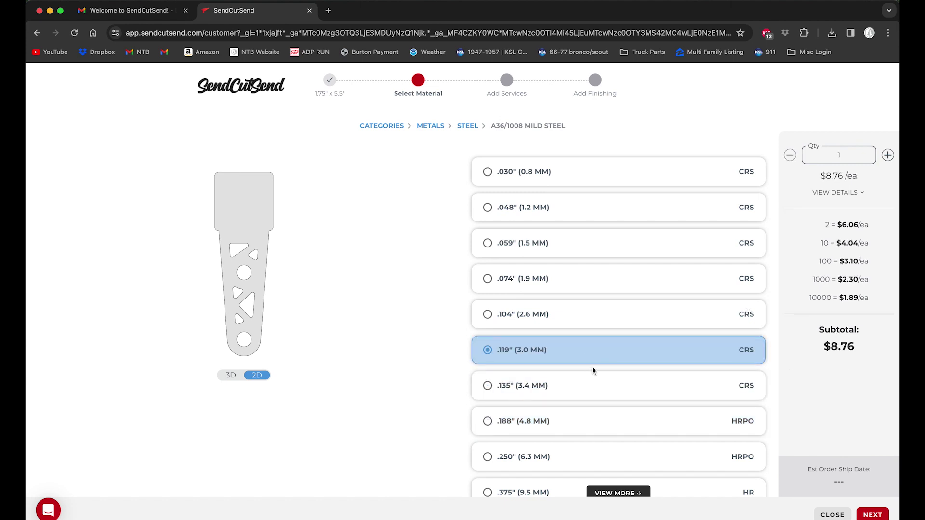
Settle on .188" plate at quantity 4 and continue to services
left_click(840, 155)
key("BackSpace")
type("4")
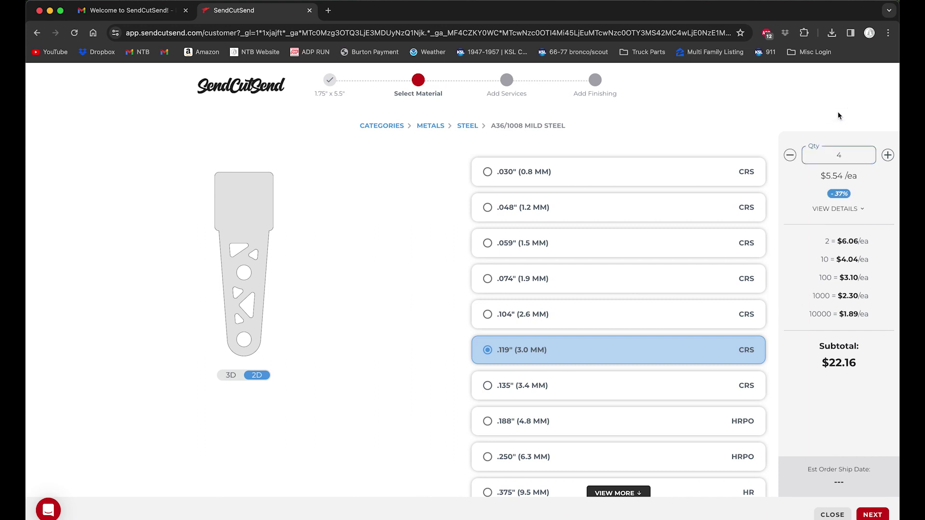
left_click(700, 440)
double_click(838, 154)
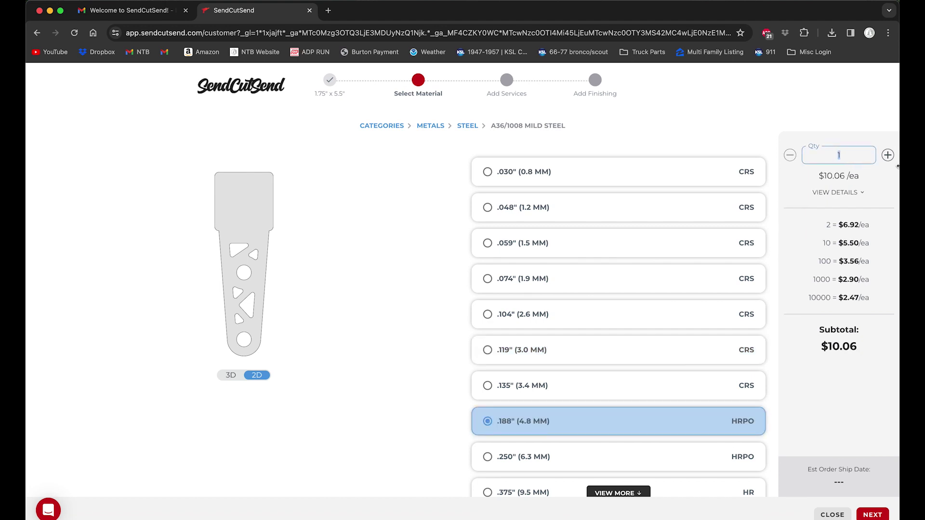
type("4")
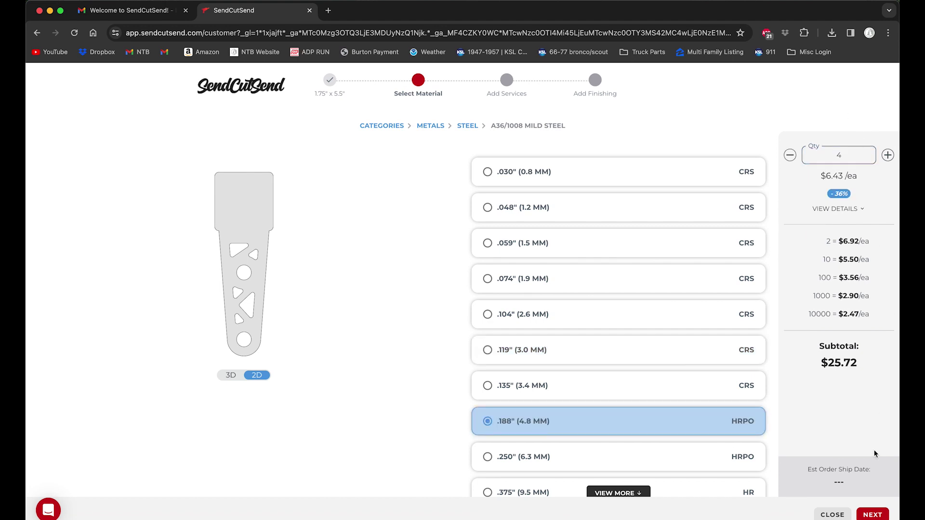
left_click(878, 515)
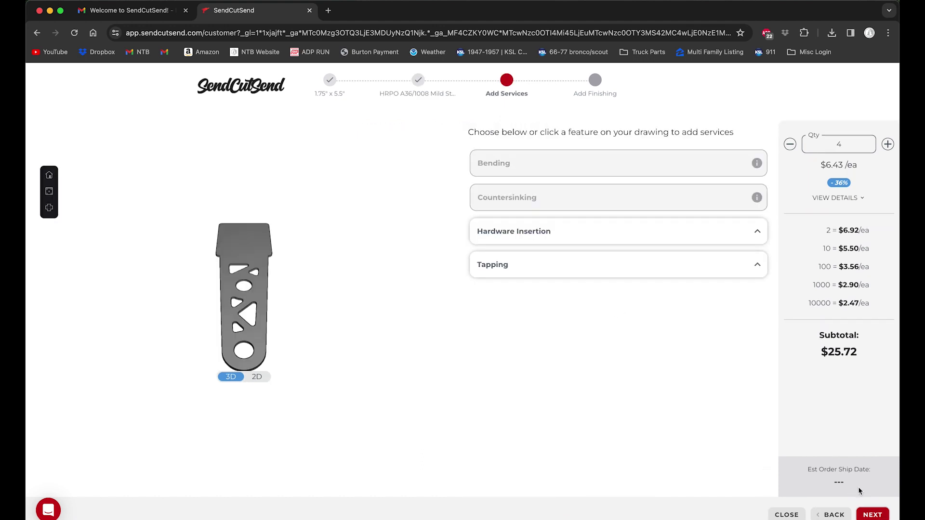
Review hardware insertion for the 0.4376" holes, add nothing, and proceed to finishing
left_click(736, 239)
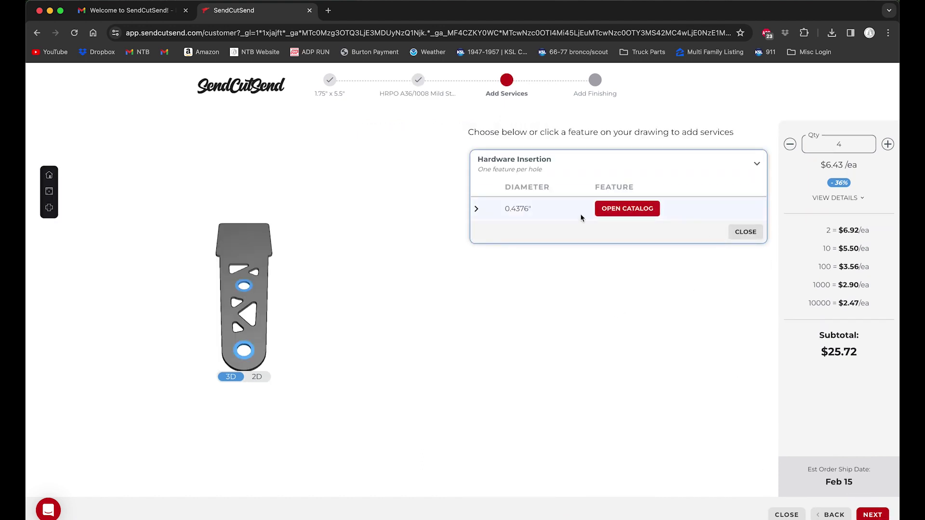
left_click(476, 209)
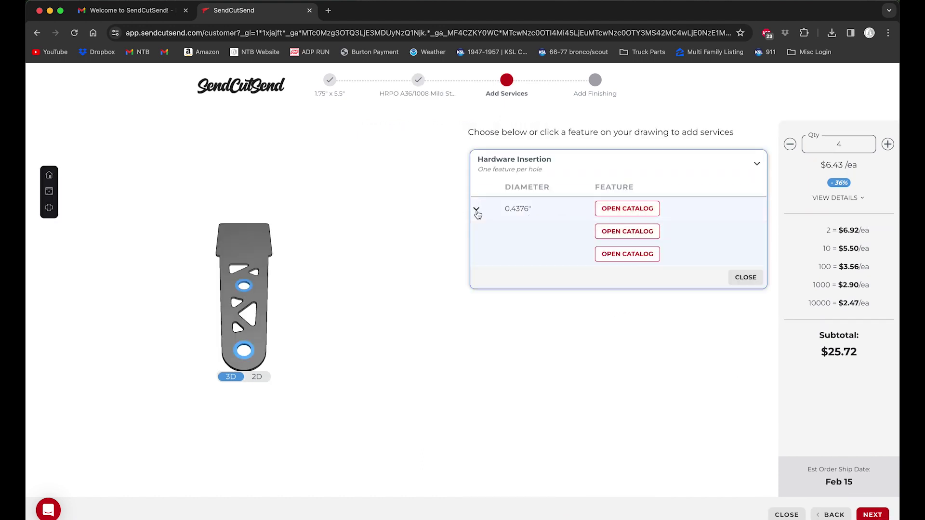
left_click(637, 210)
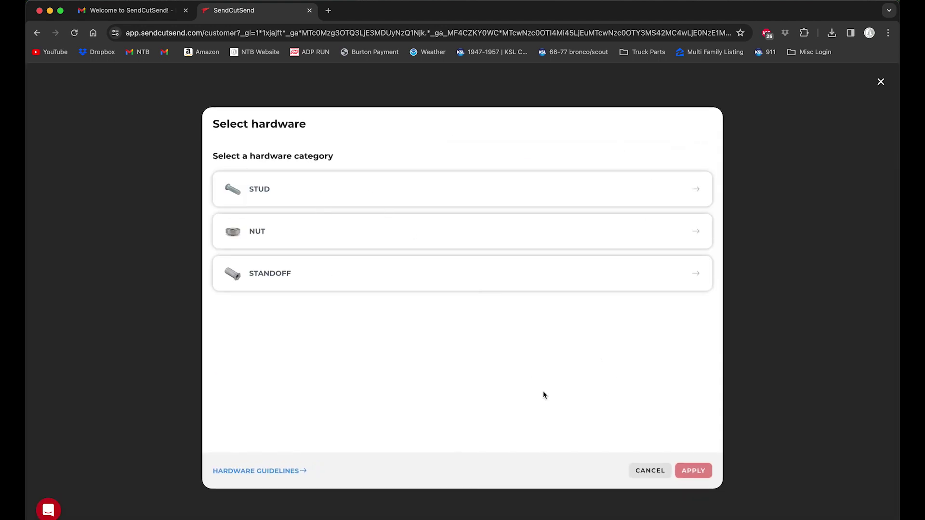
left_click(657, 476)
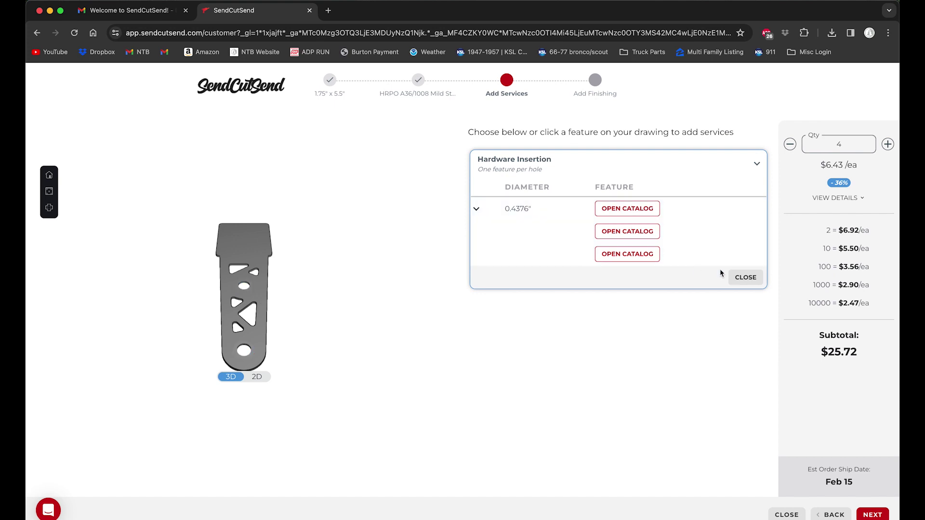
left_click(760, 164)
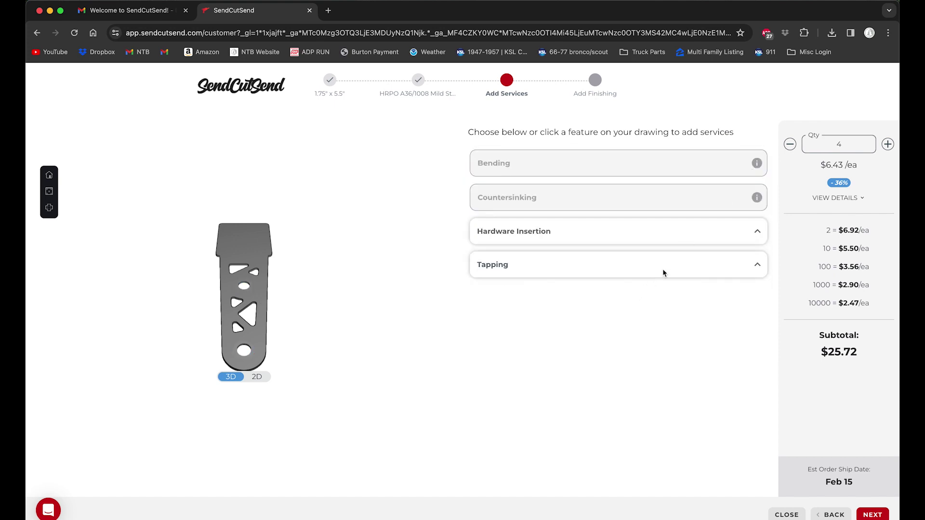
left_click(874, 514)
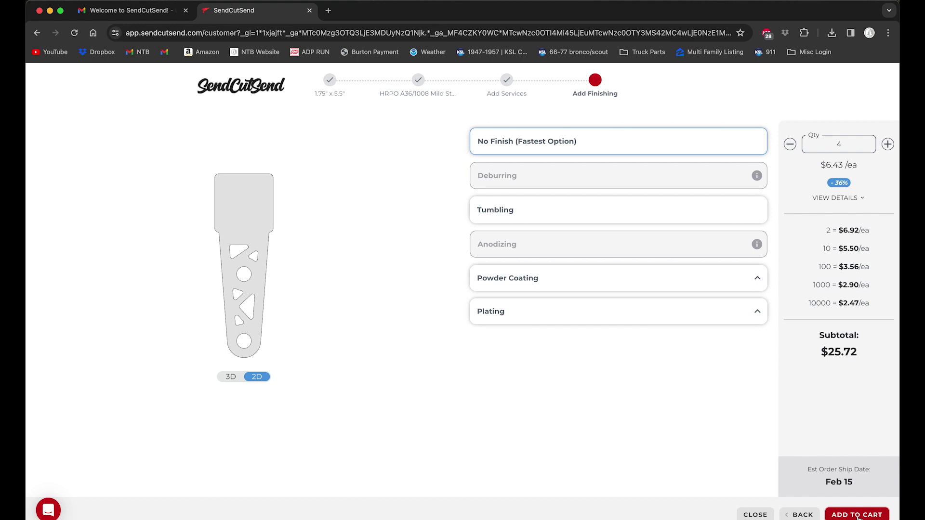
Add the four unfinished adjust plates to the cart and view the $64.48 cart
left_click(857, 514)
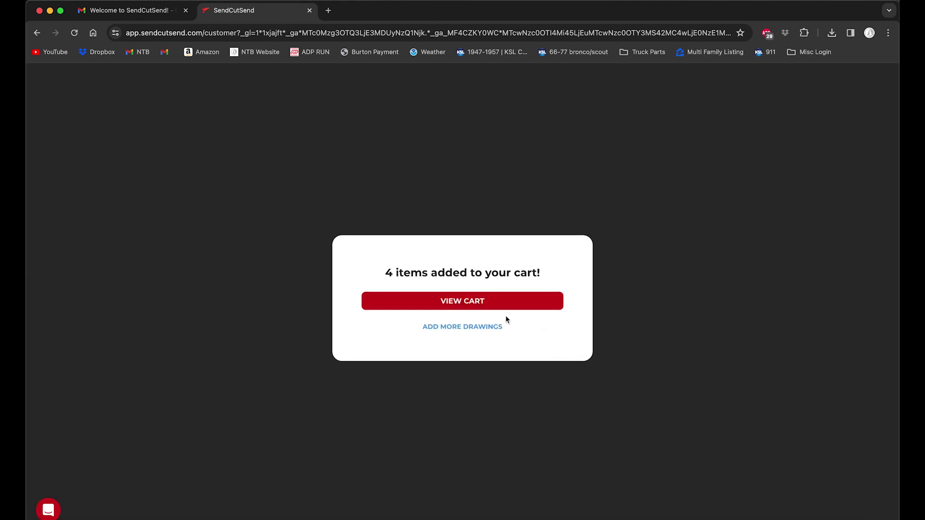
left_click(500, 308)
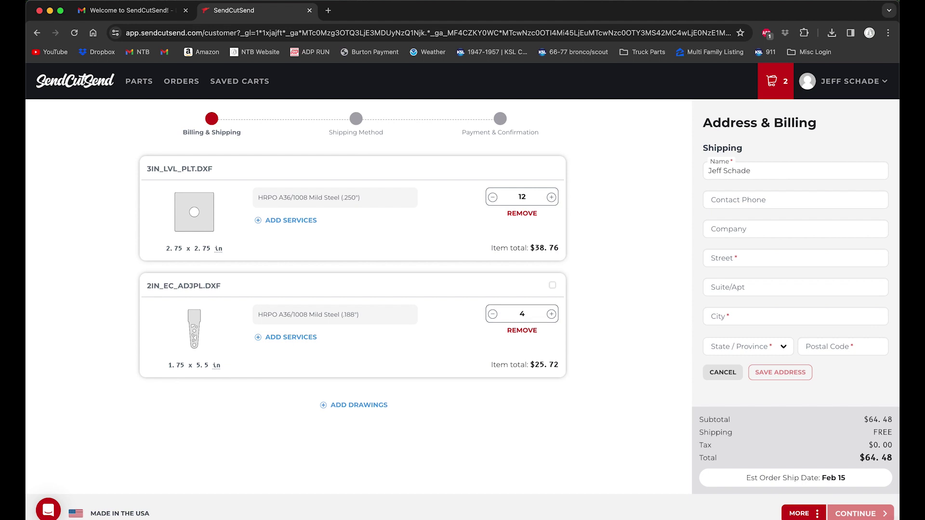